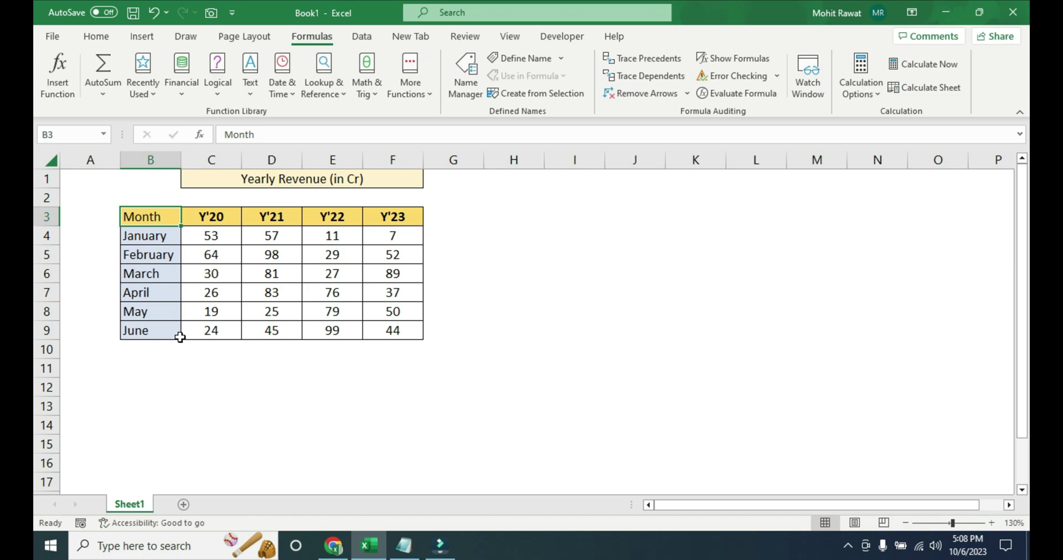
key("Down")
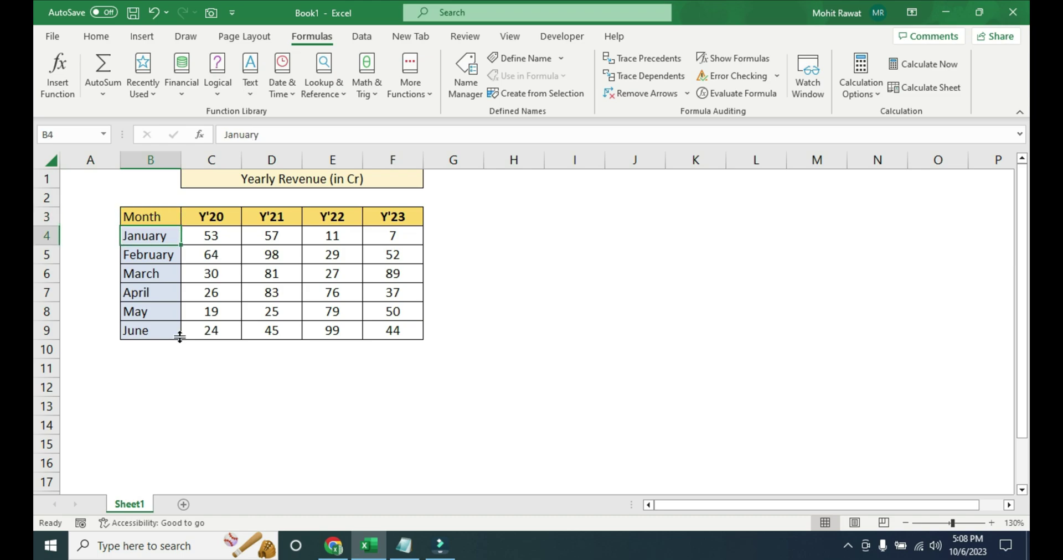
left_click(180, 335, "shift")
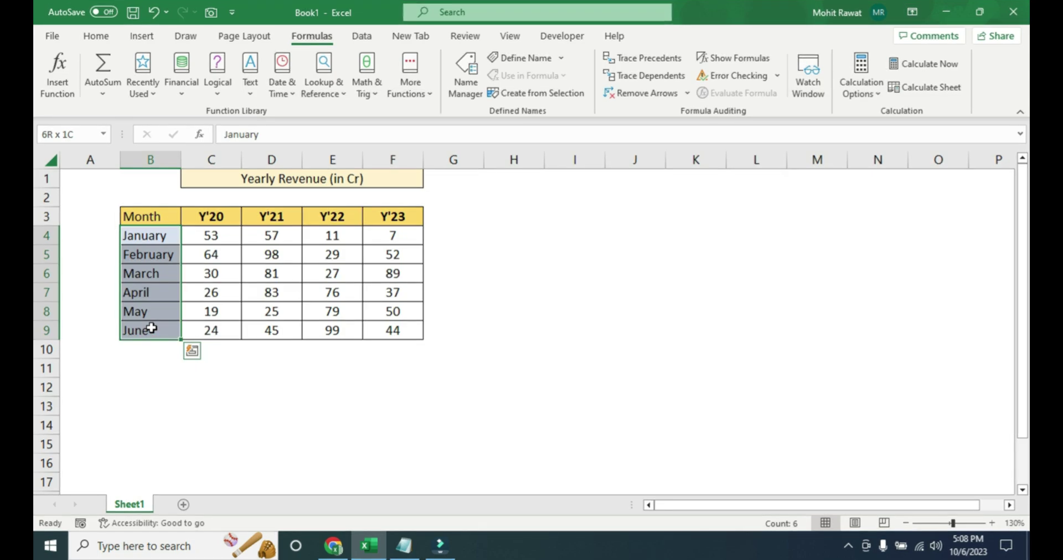
key("Up")
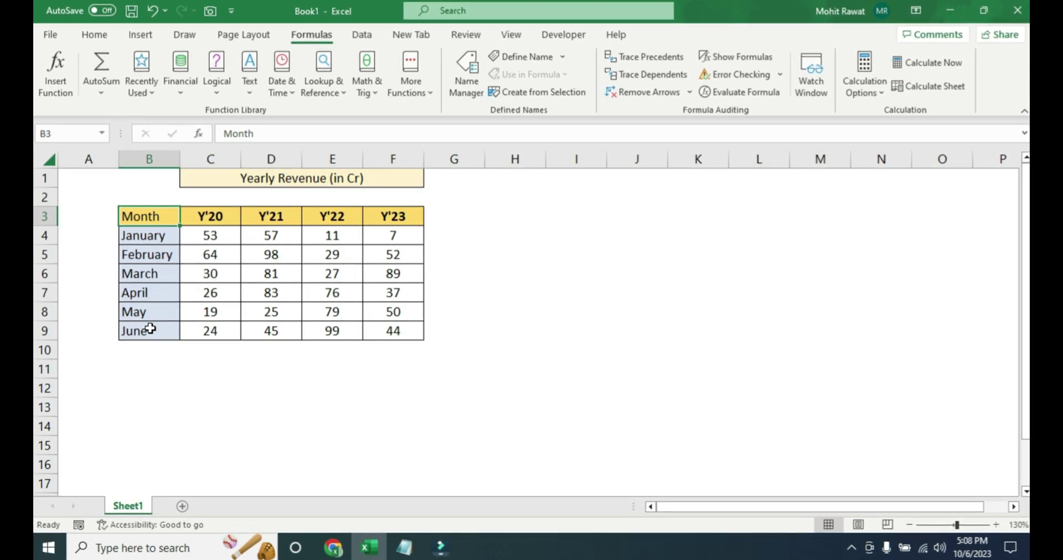
Step: Define the name Month, with workbook scope, for the month cells B4:B9
key("Down")
key("ctrl+shift+Down")
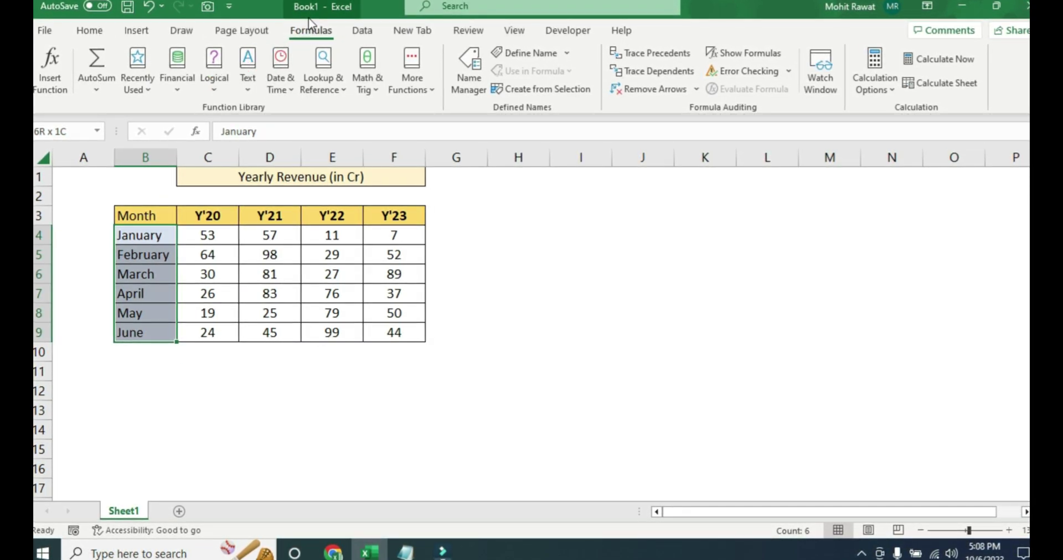
left_click(529, 57)
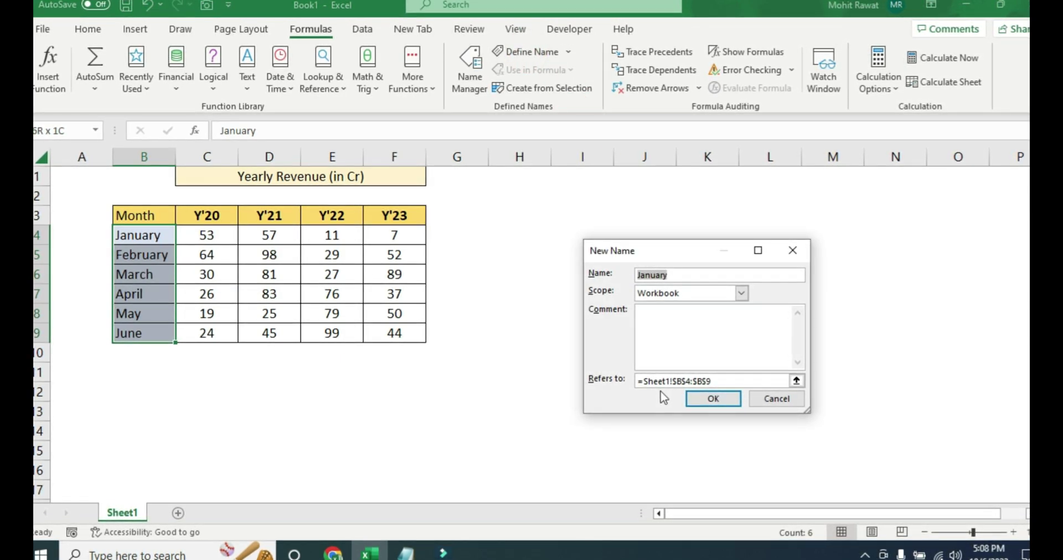
left_click(624, 381)
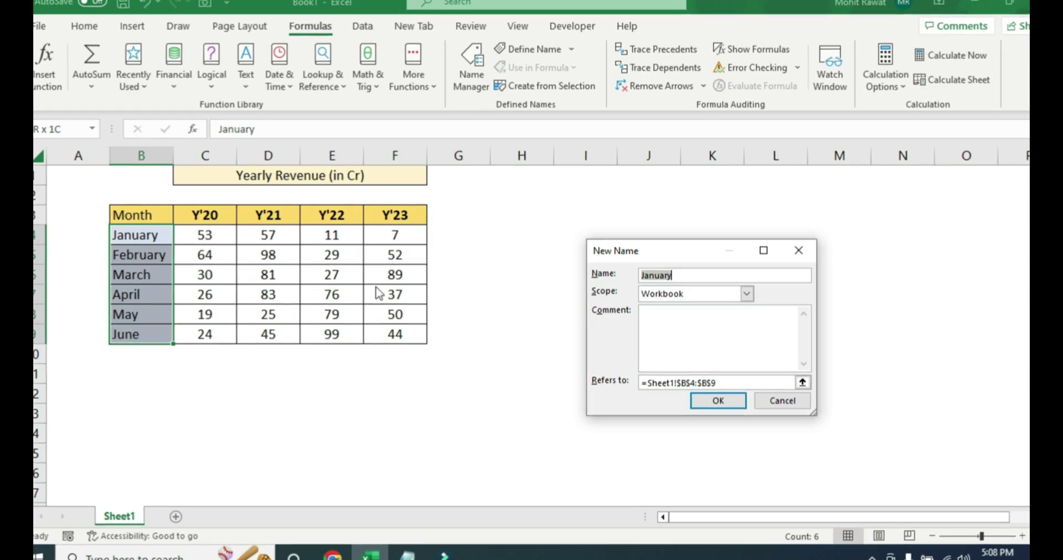
double_click(691, 276)
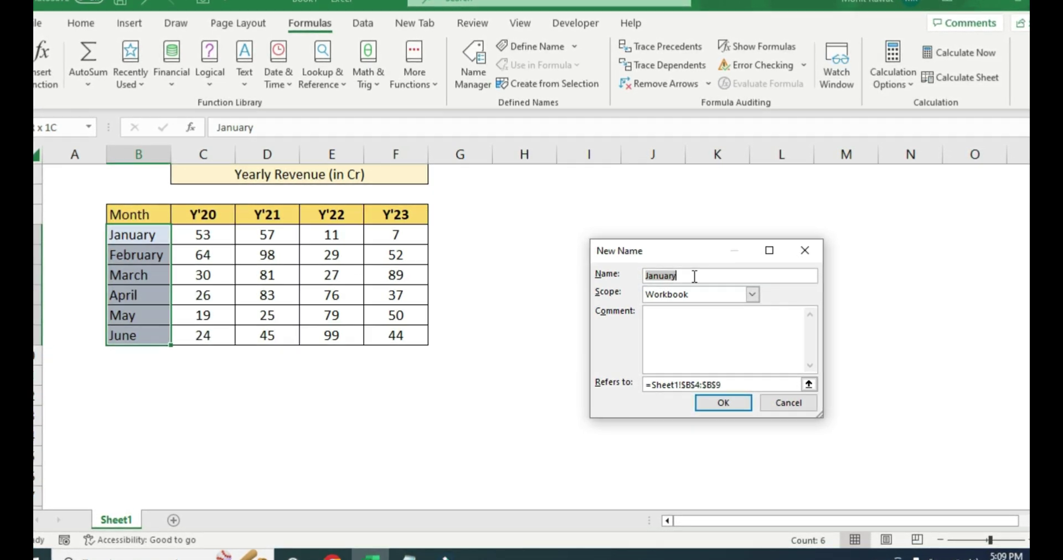
key("BackSpace")
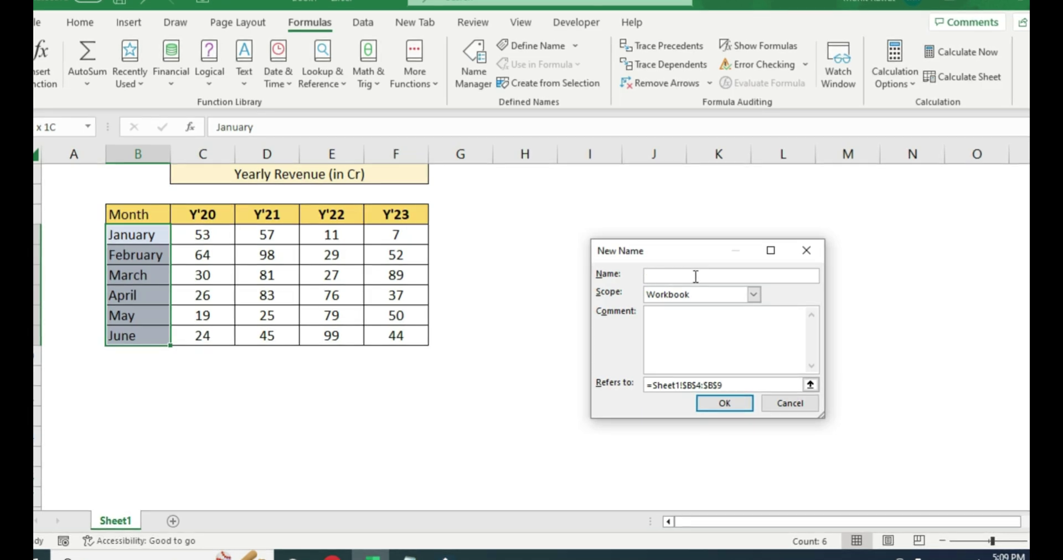
type("Month")
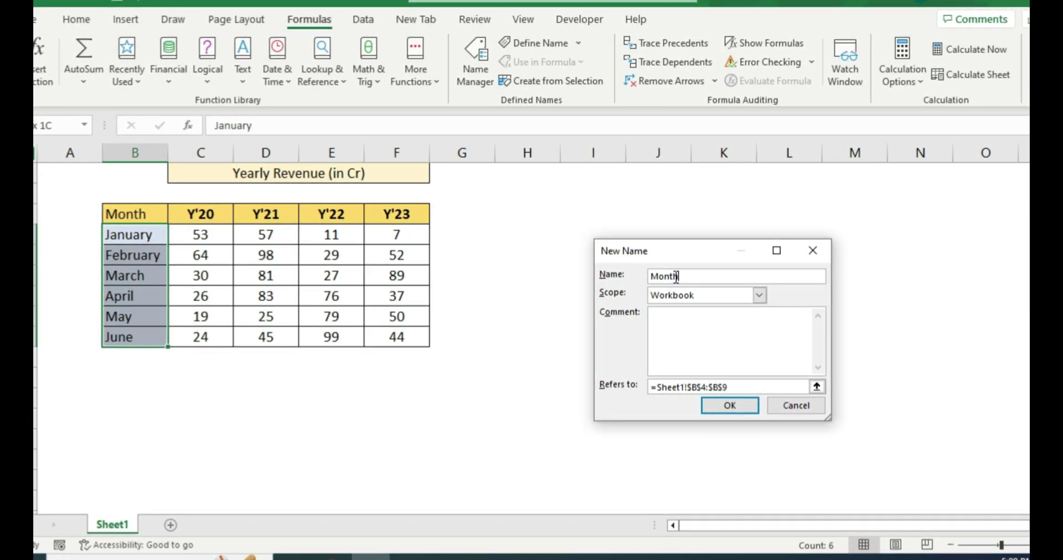
left_click(730, 405)
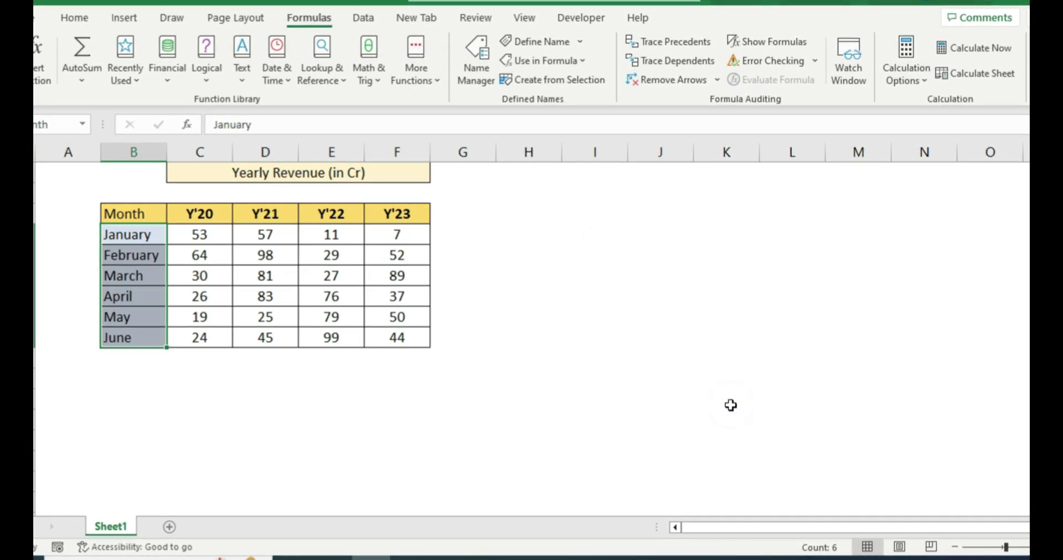
Step: Check the name, value, reference and scope of the Month range in the Name Manager, and close it
left_click(522, 288)
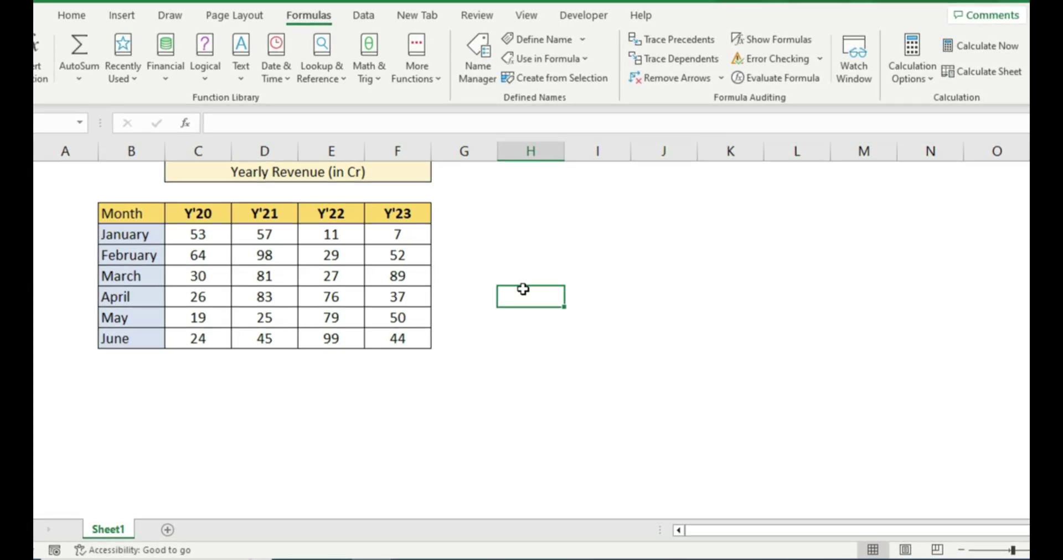
left_click(481, 74)
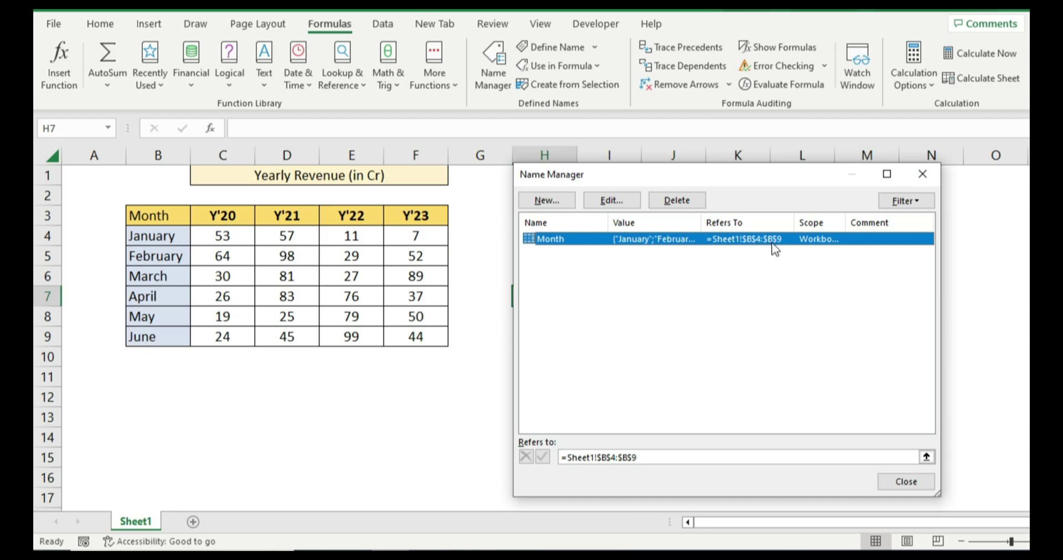
left_click(921, 176)
Step: Define the name Y_20, with workbook scope, for the Y'20 column including its header, C3:C9
left_click(219, 235)
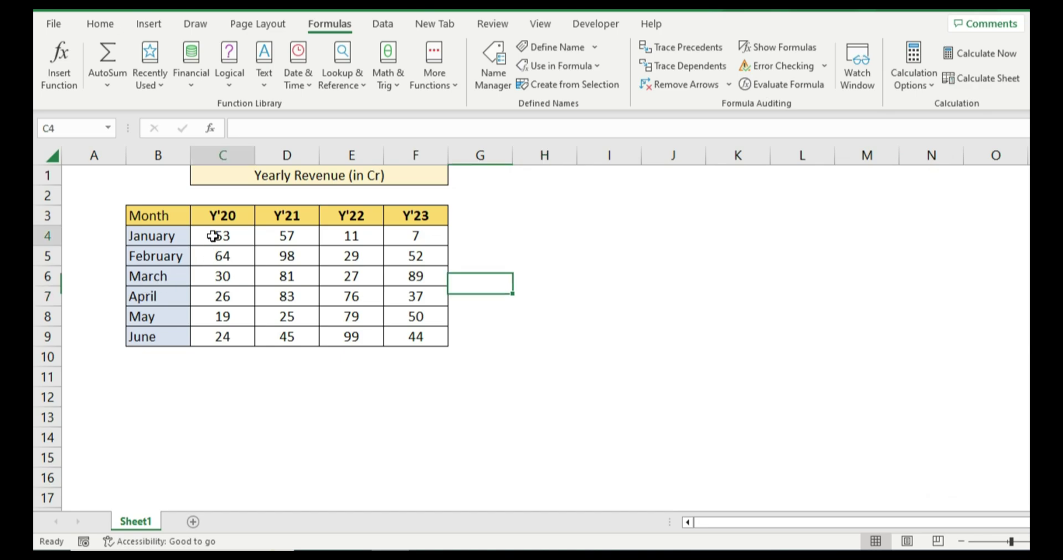
left_click(223, 216)
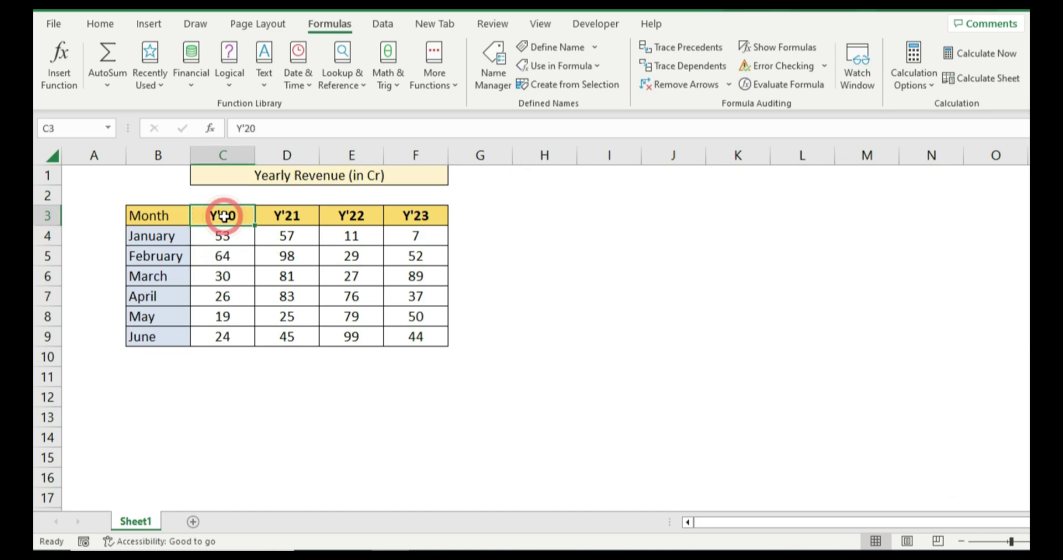
key("ctrl+shift+Down")
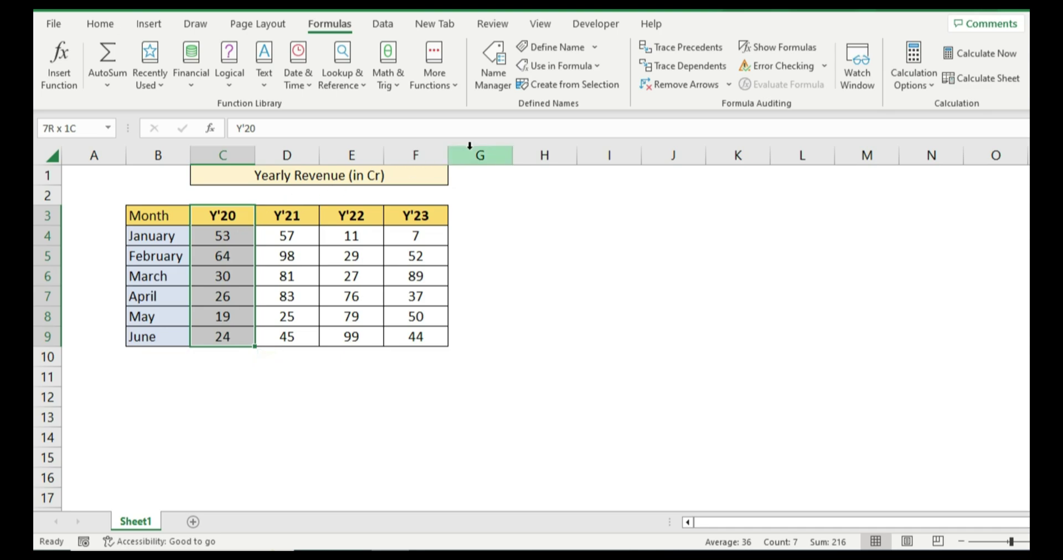
left_click(533, 49)
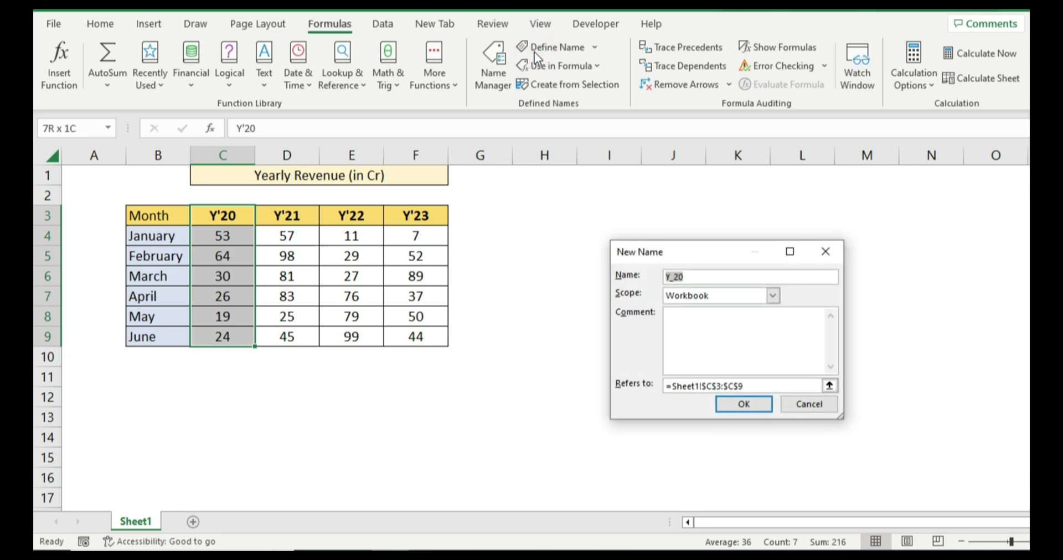
left_click(697, 278)
left_click(744, 405)
Step: Check that the Y_20 range is listed in the Name Manager, and close it
left_click(523, 302)
left_click(493, 72)
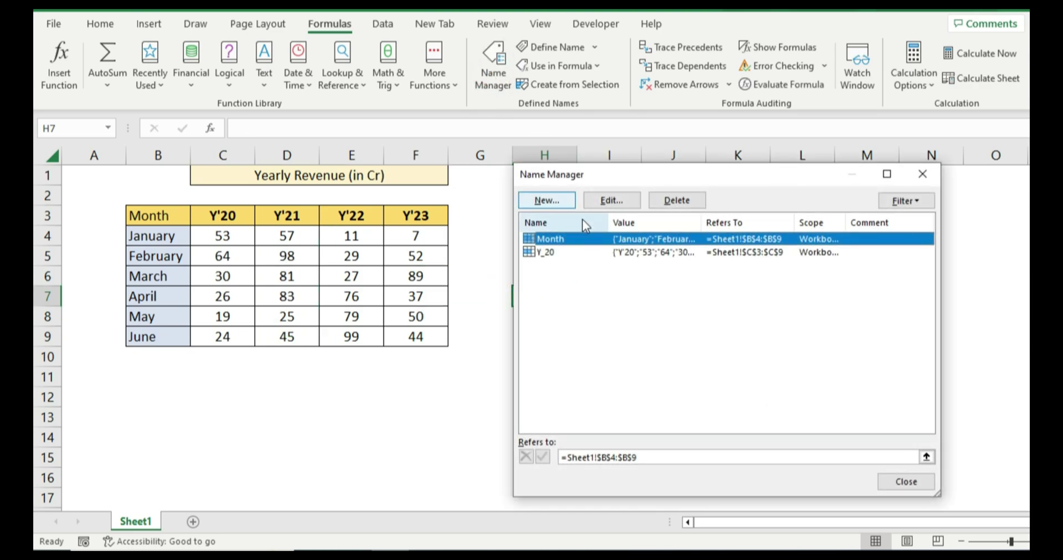
left_click(922, 176)
Step: Enter the labels Max in H5 and Min in H6, ending on cell I5
left_click(533, 234)
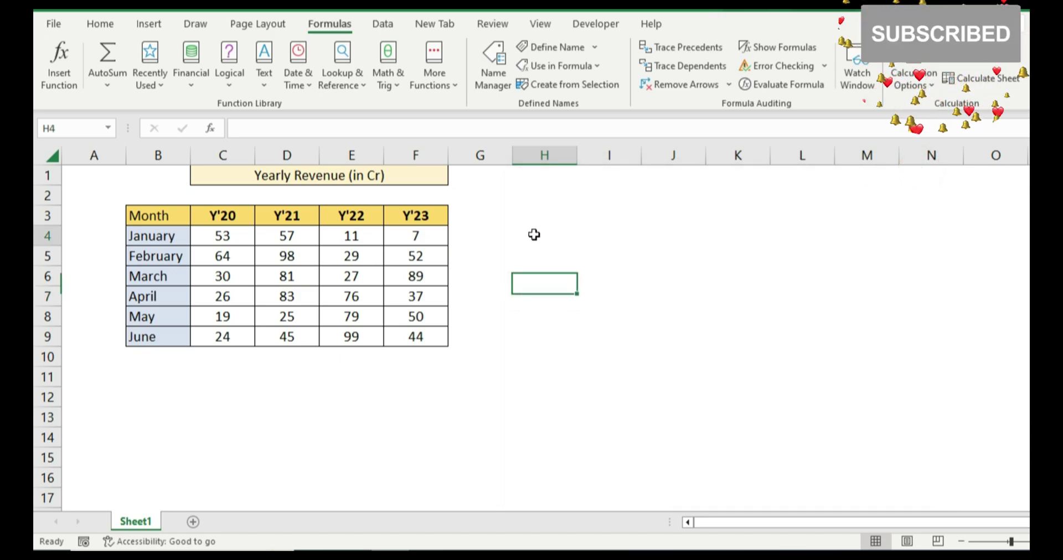
key("Return")
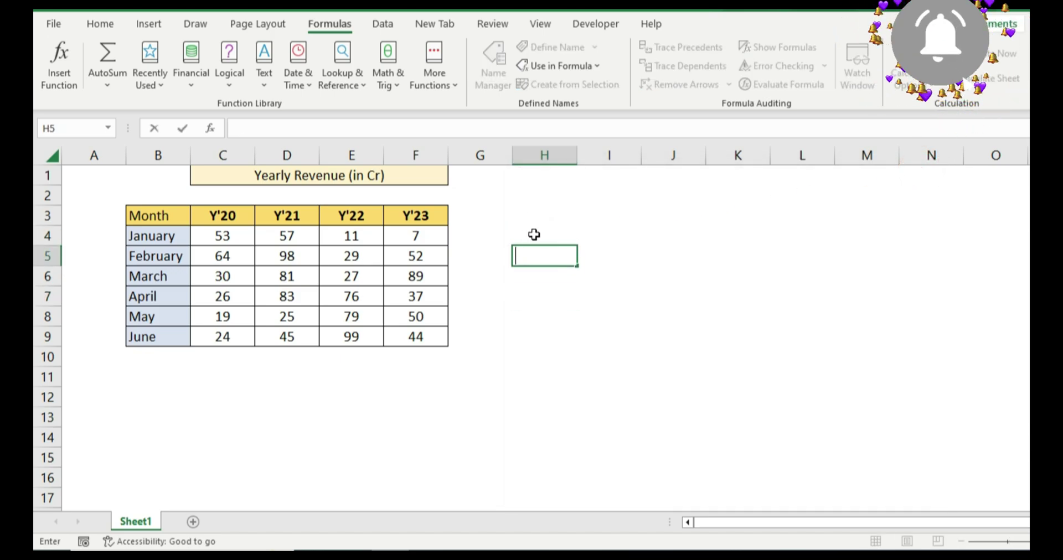
type("Max")
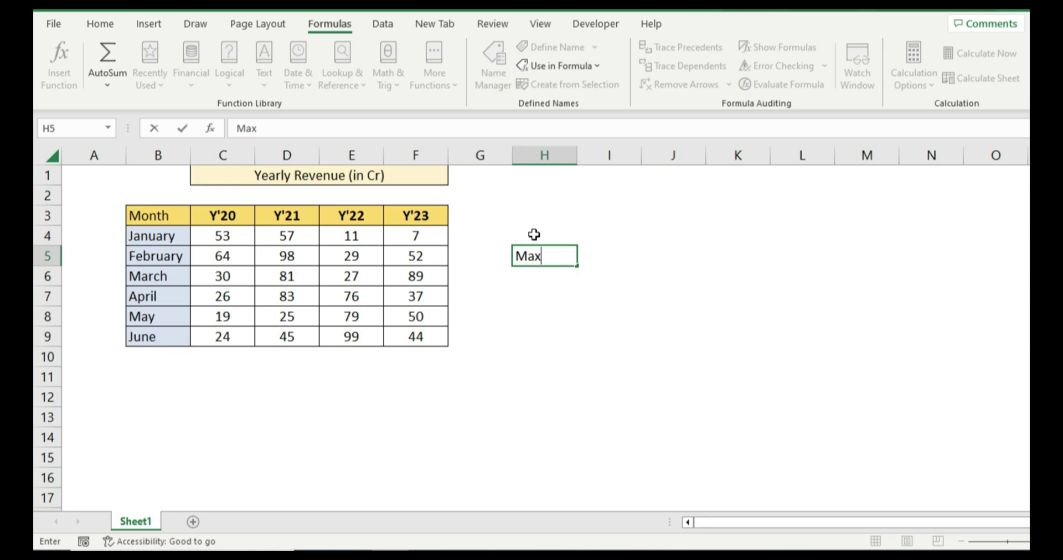
key("Return")
type("Min")
key("Tab")
key("Up")
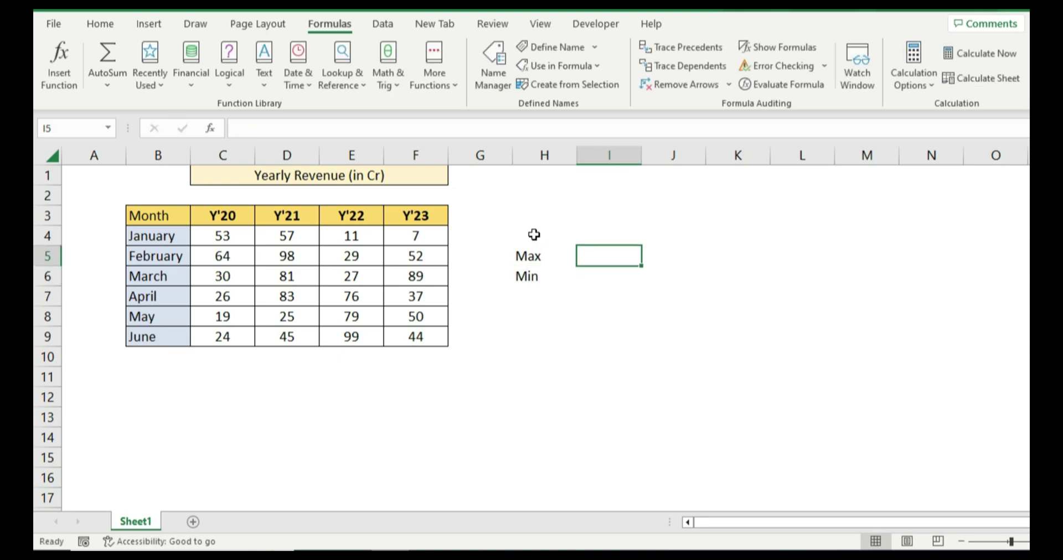
key("Left")
key("Left")
key("Left")
key("Left")
key("Left")
key("Left")
key("Left")
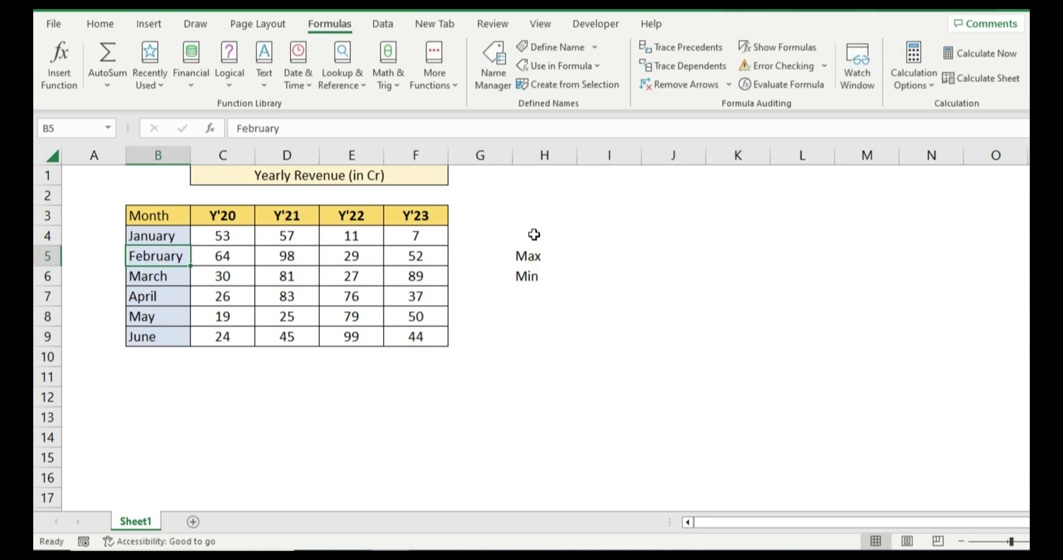
key("Right")
key("Right")
key("Right")
key("Right")
key("Right")
key("Right")
key("Right")
Step: Build a MAX formula in I5 that references the Y'20 cells C4, C5, C6, C7, C8 and C9 one by one
type("=max")
key("Tab")
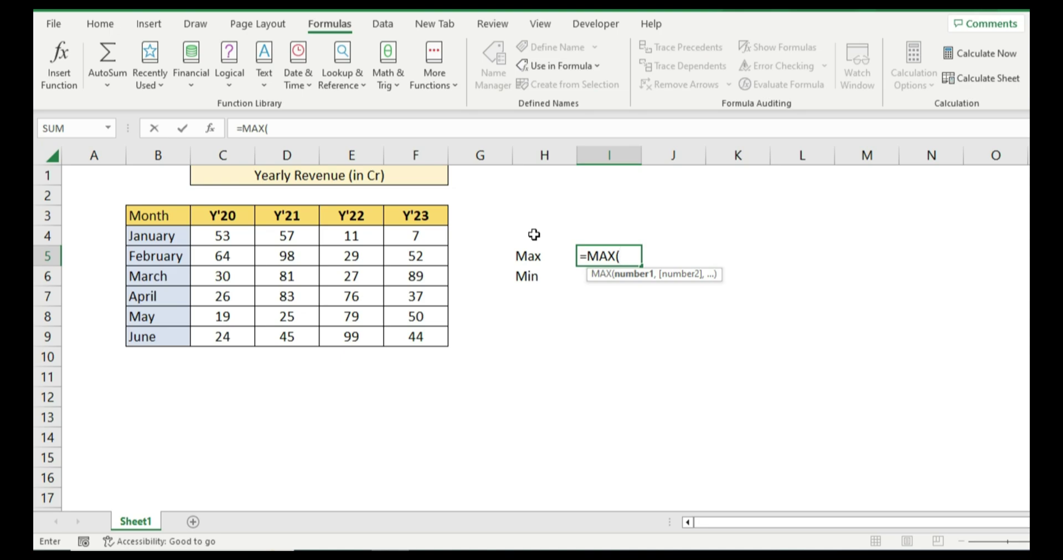
left_click(257, 237)
left_click(255, 237)
type(",,")
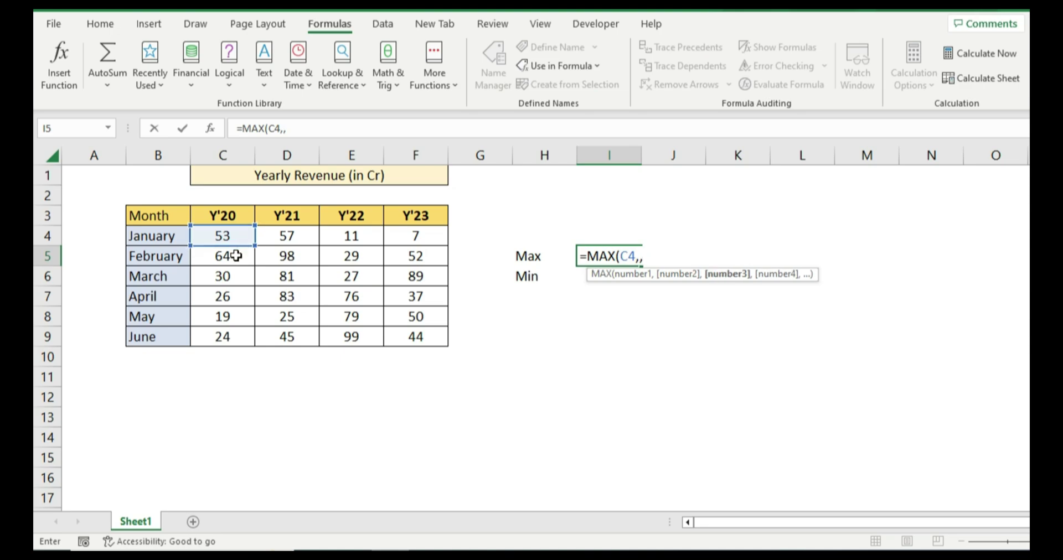
left_click(236, 255)
type(",")
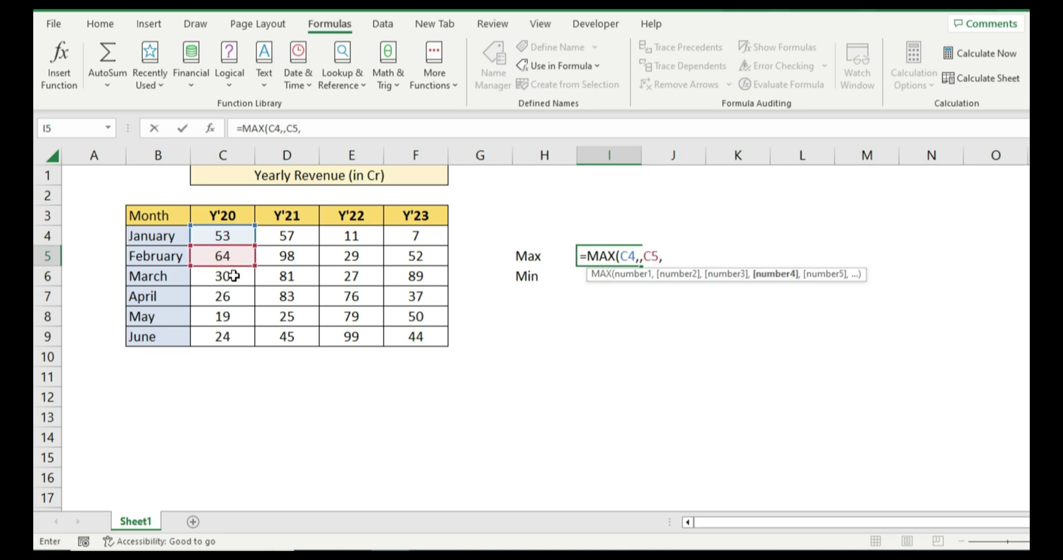
left_click(233, 276)
type(",")
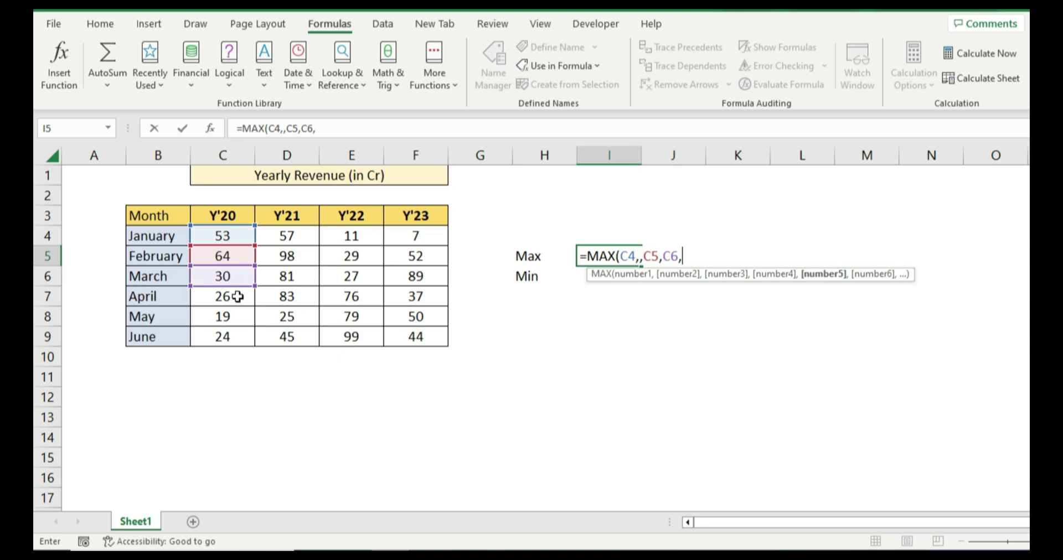
left_click(237, 297)
type(",")
left_click(235, 316)
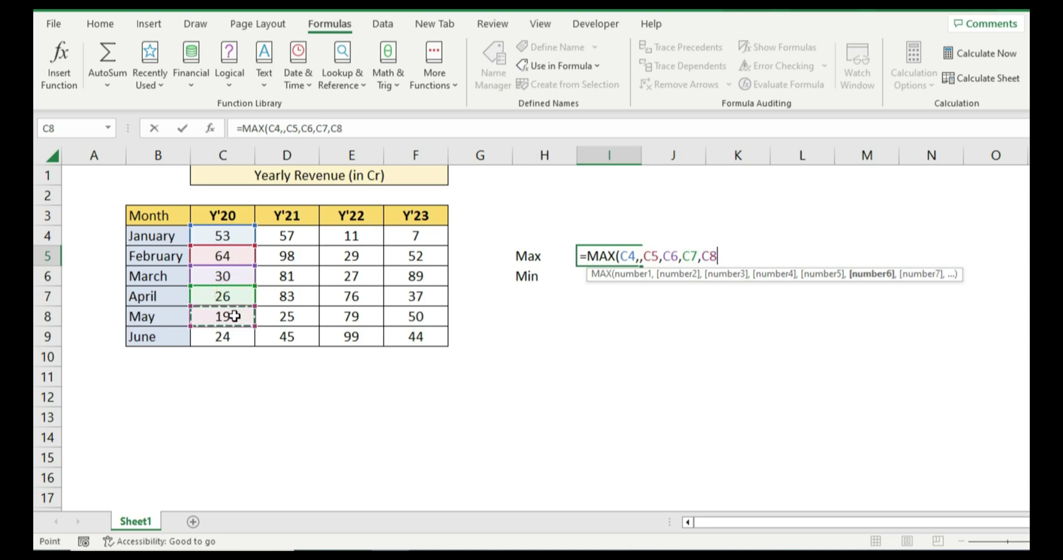
type(",")
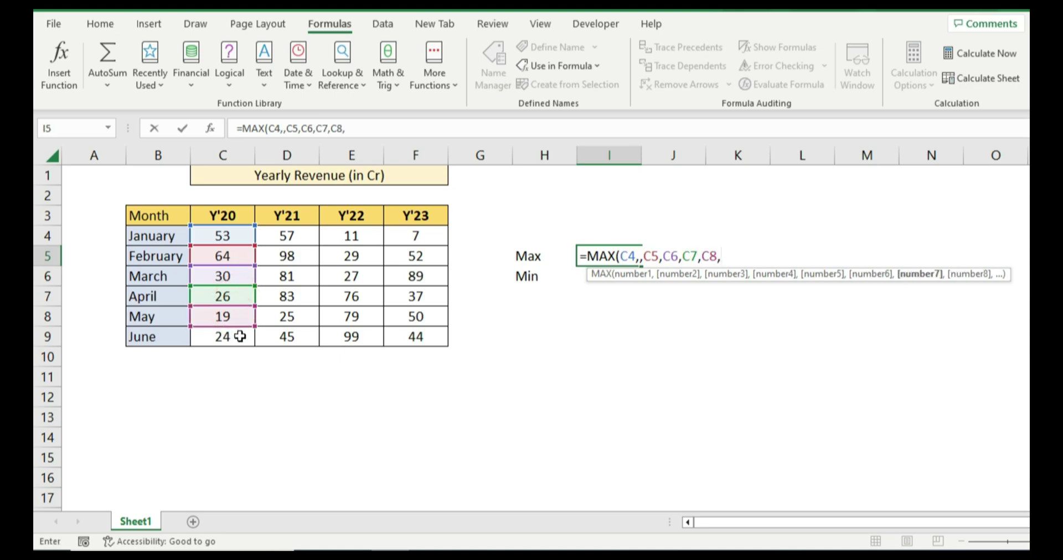
left_click(239, 336)
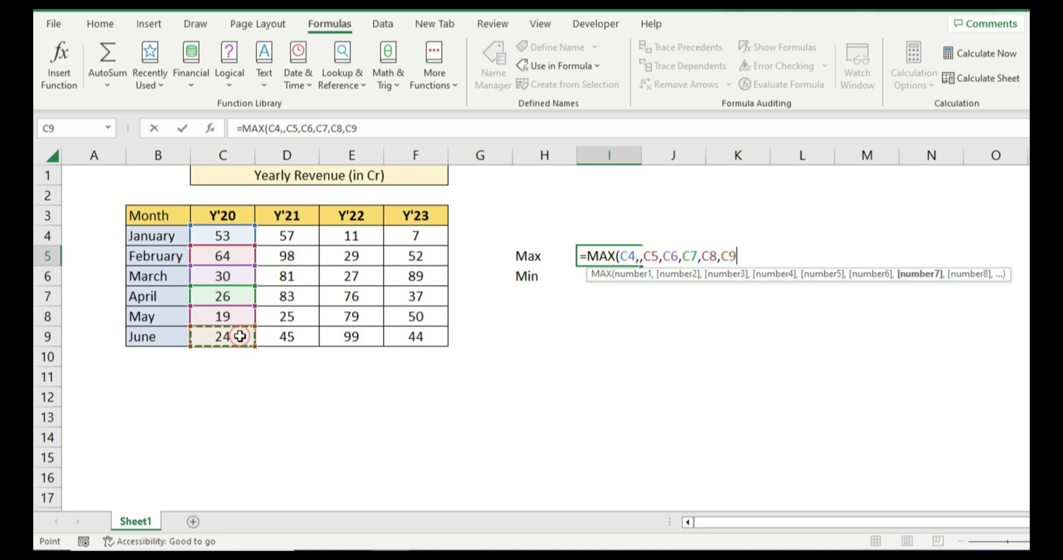
Step: Remove the extra comma after C4 and complete the I5 formula as =MAX(C4,C5,C6,C7,C8,C9)
left_click(637, 256)
key("BackSpace")
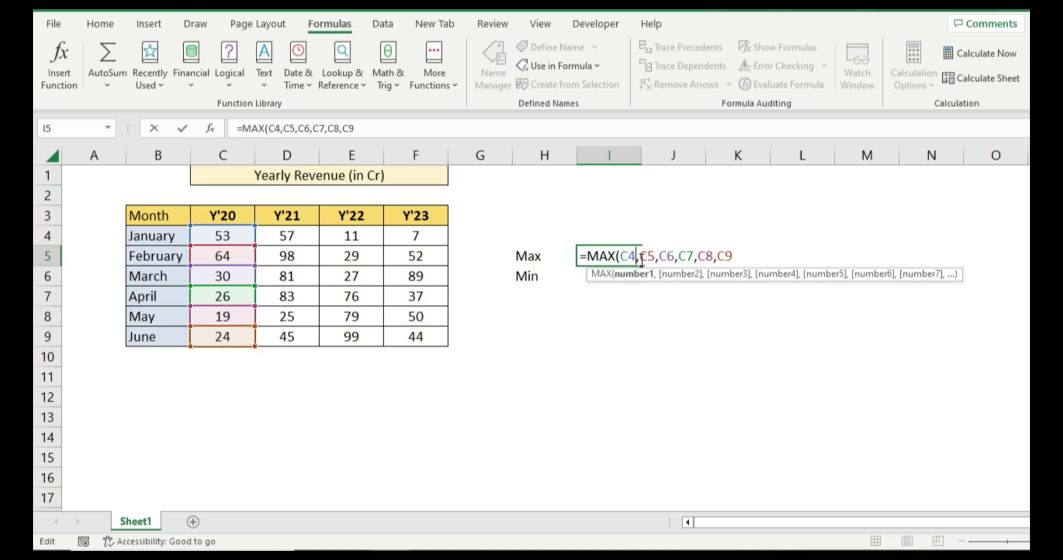
left_click(451, 128)
type(")")
key("Return")
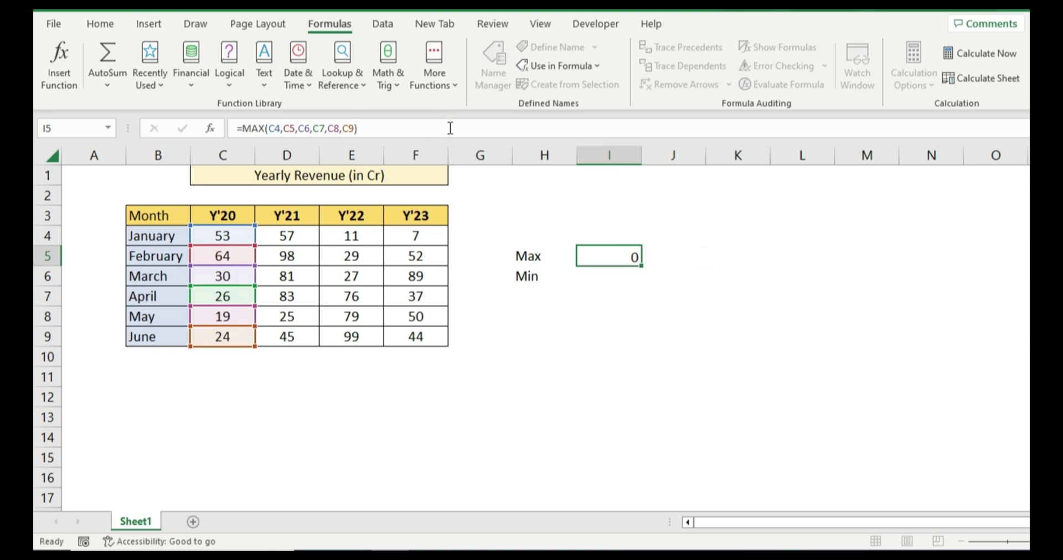
Step: Replace the formula in I5 with =MAX(Y_20), using the named range instead of the individual cells
key("Up")
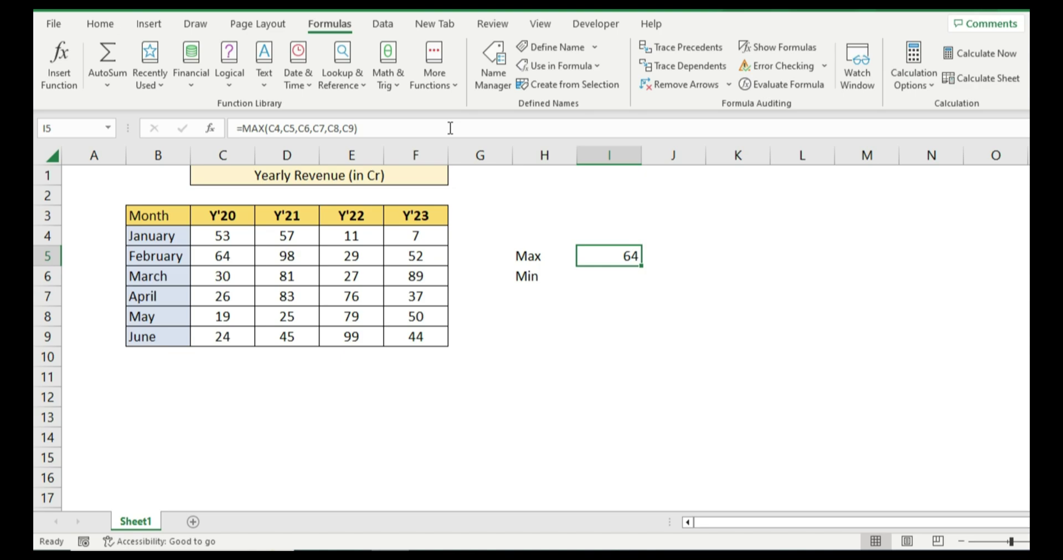
type("=max")
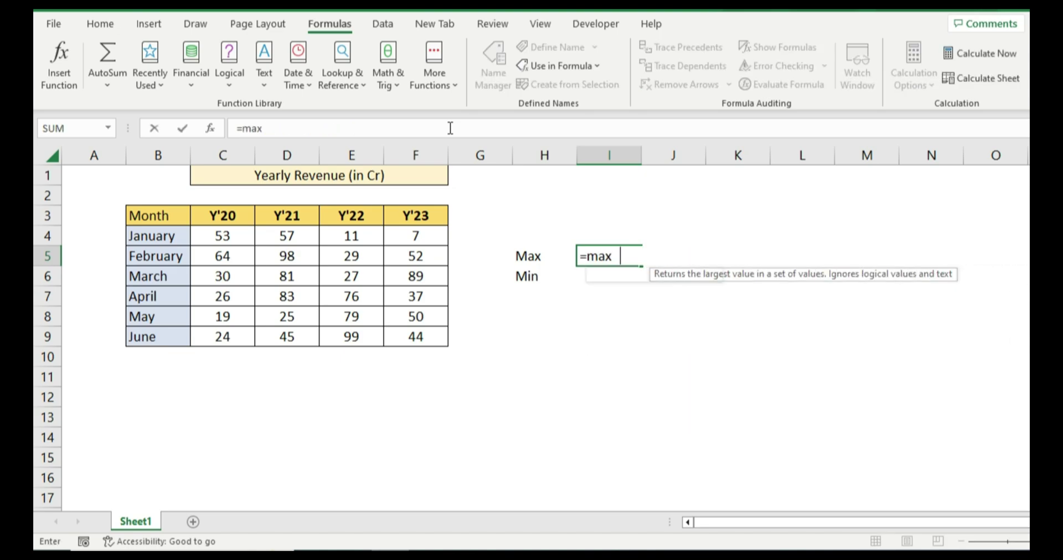
key("Tab")
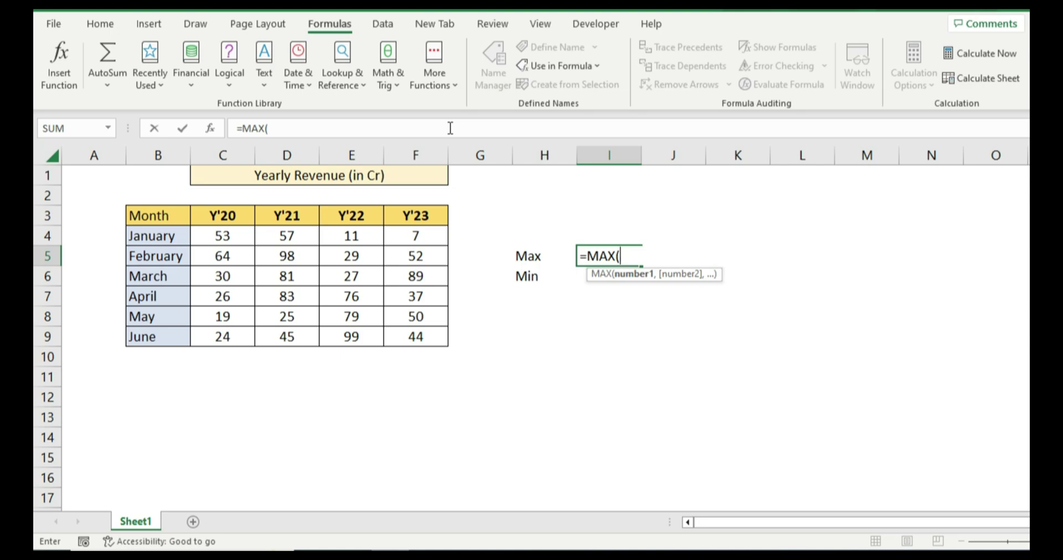
type("y")
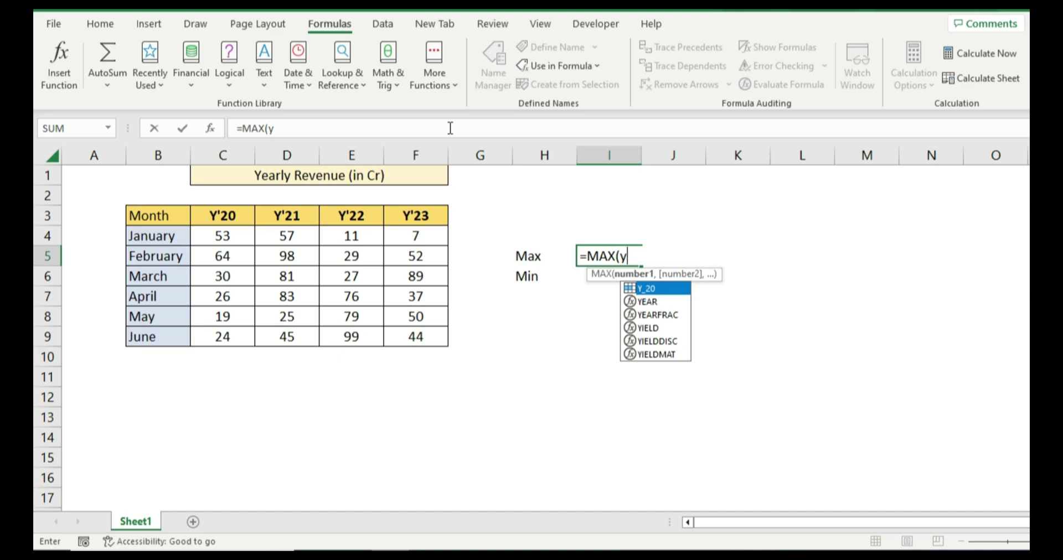
double_click(663, 292)
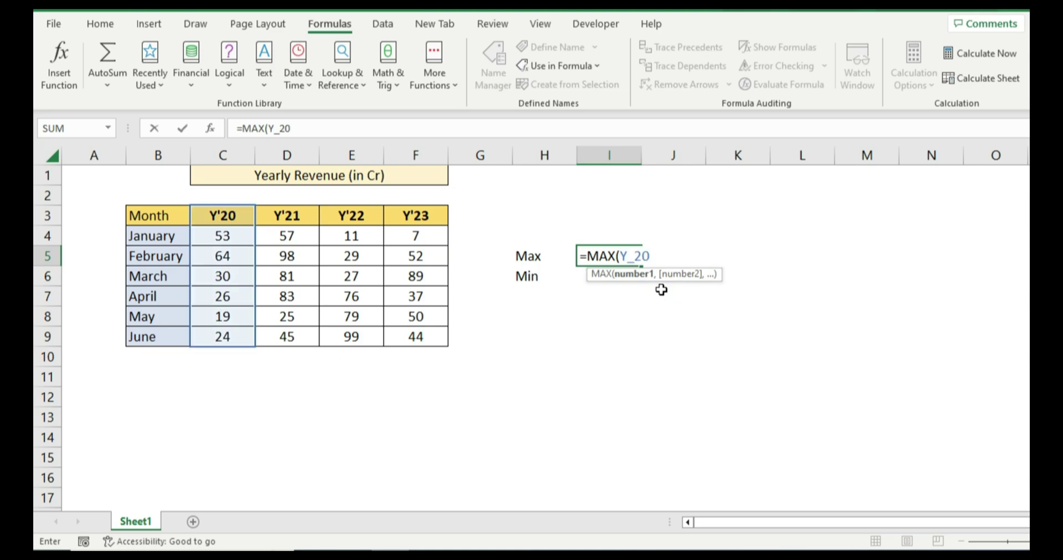
type(")")
key("Return")
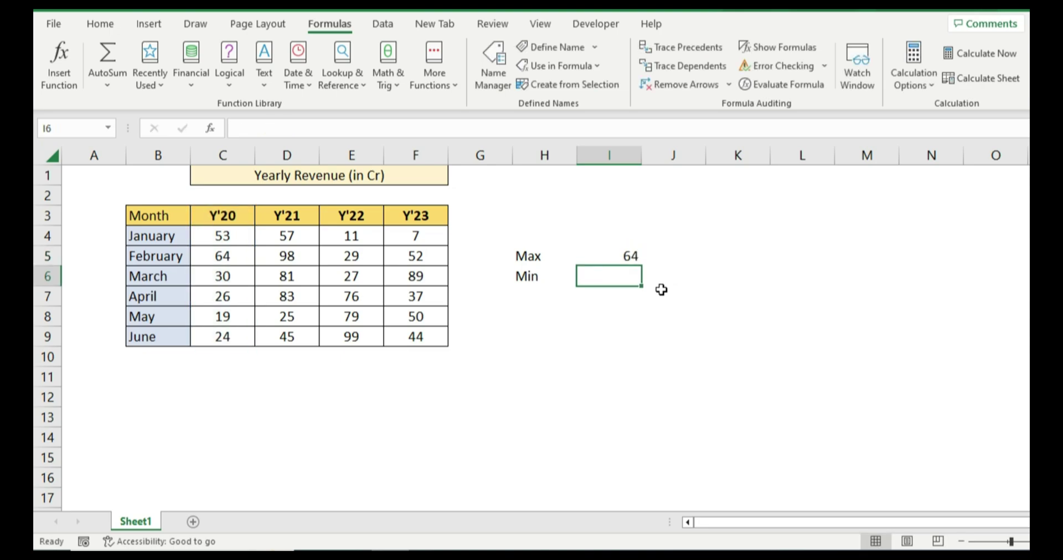
Step: Enter the formula =MIN(Y_20) in I6 using the named range
type("=min")
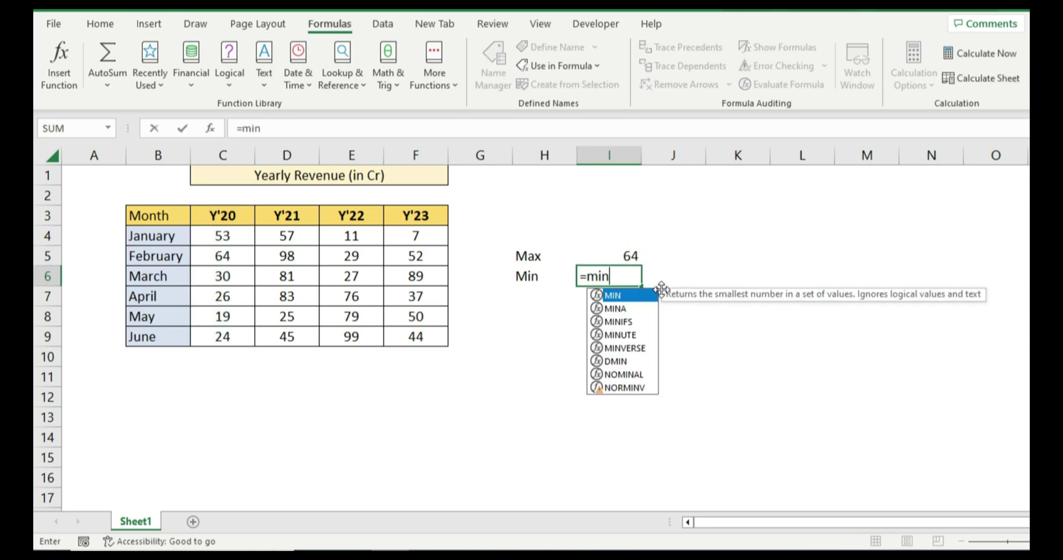
key("Tab")
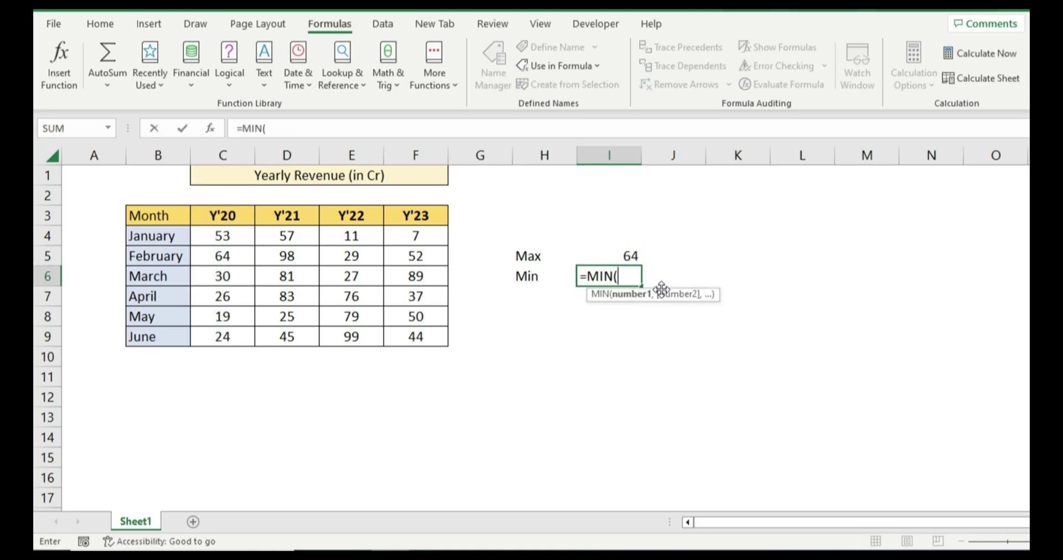
type("y")
key("Tab")
type(")")
key("Return")
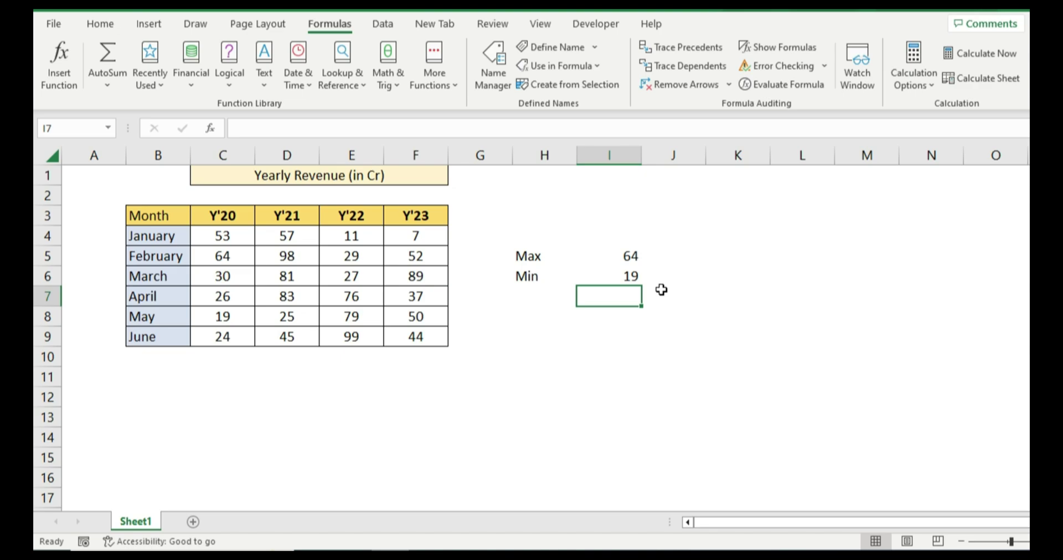
Step: Delete columns H and I, which hold the Max and Min labels and formulas
key("Up")
key("Up")
key("Left")
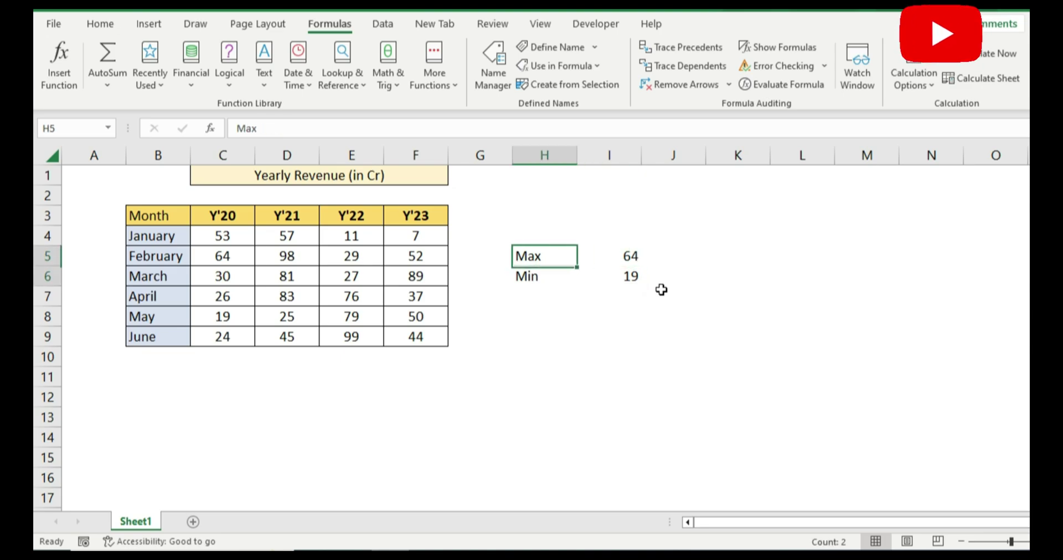
key("shift+Right")
key("shift+Down")
key("ctrl+space")
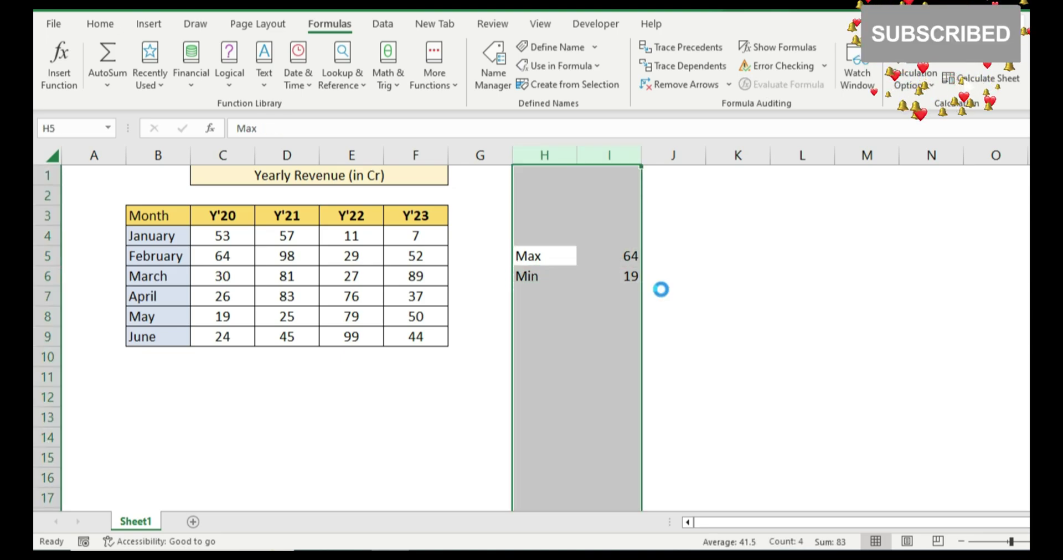
key("ctrl+minus")
Step: Define the name Y_21 for the Y'21 column D3:D9 with Workbook scope in the Name Manager, and close it
key("Left")
key("Left")
key("Left")
key("Left")
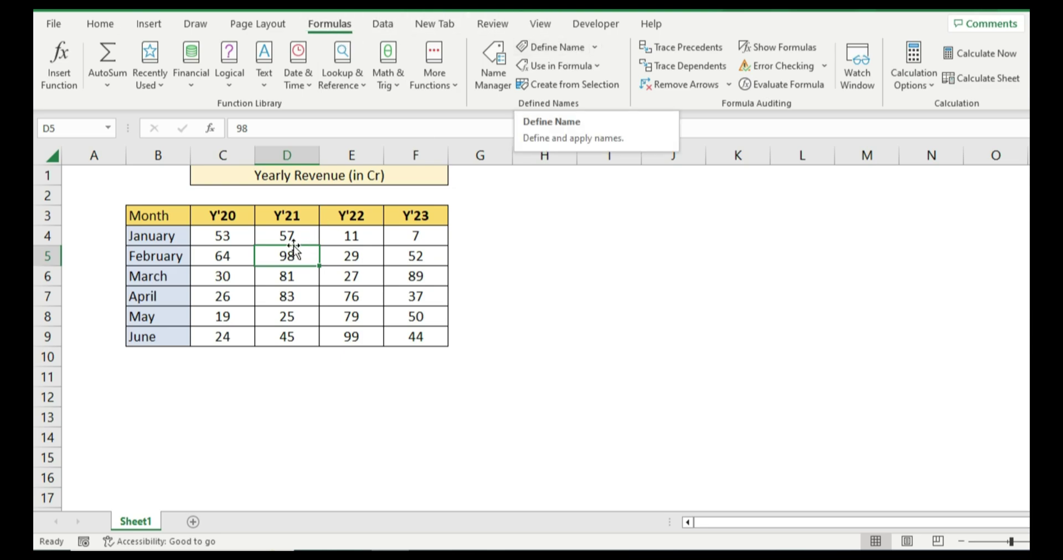
left_click(223, 237)
key("Up")
key("Left")
key("Right")
key("Right")
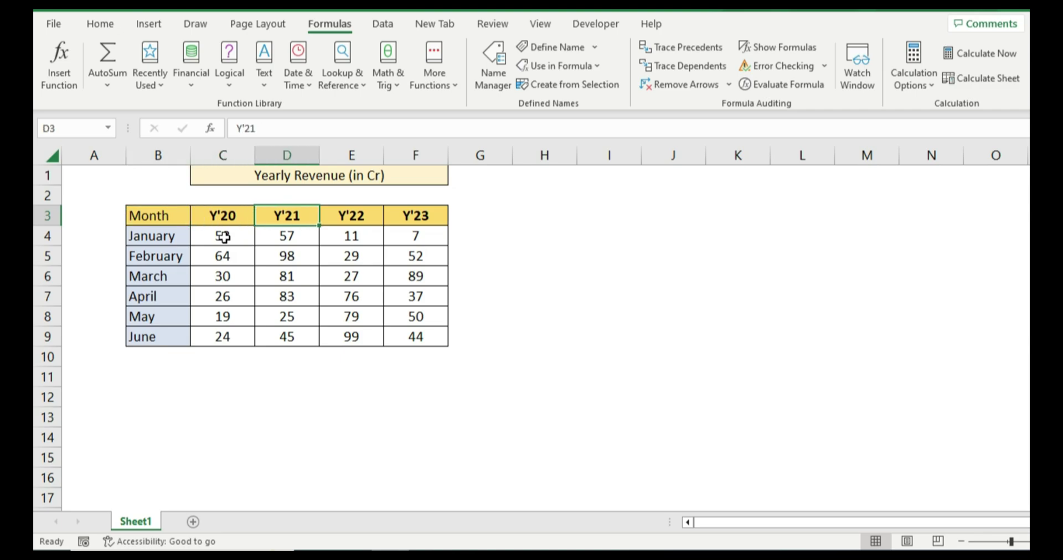
key("ctrl+shift+Down")
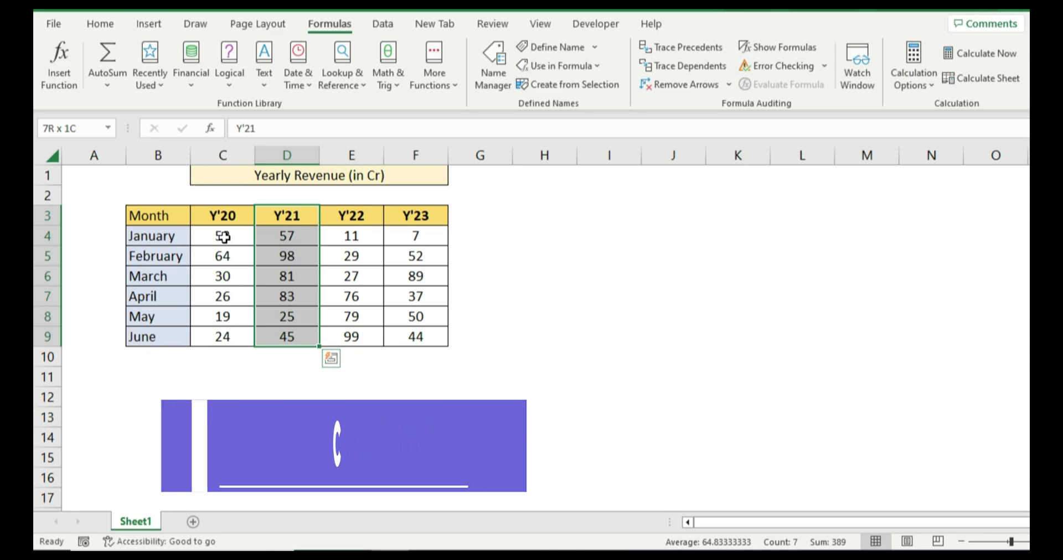
key("ctrl+F3")
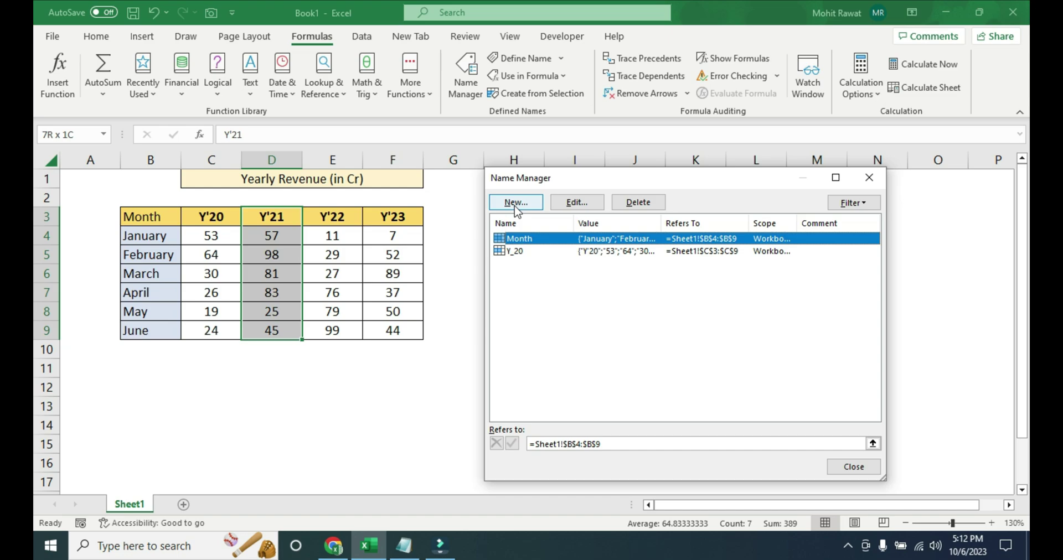
left_click(515, 203)
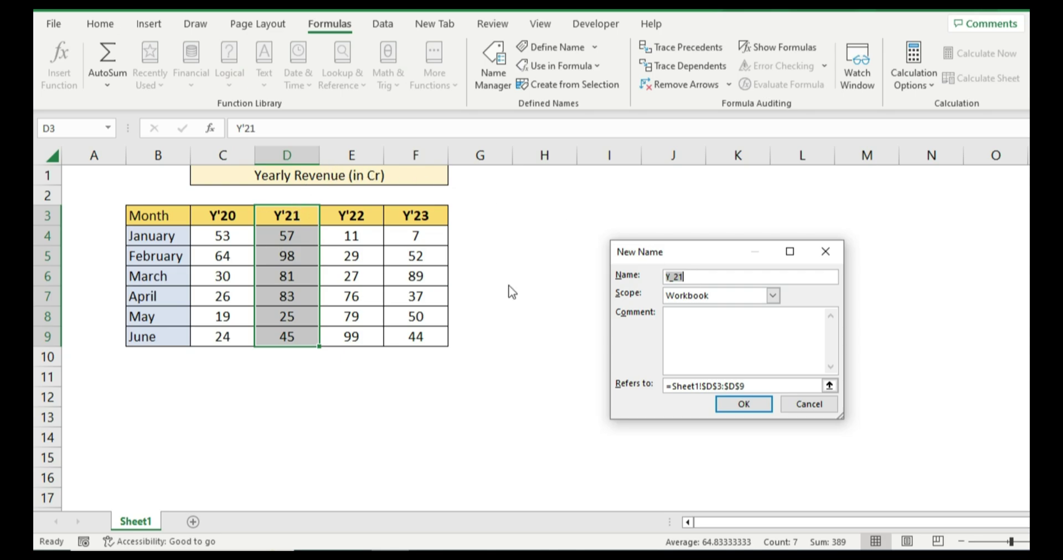
left_click(741, 406)
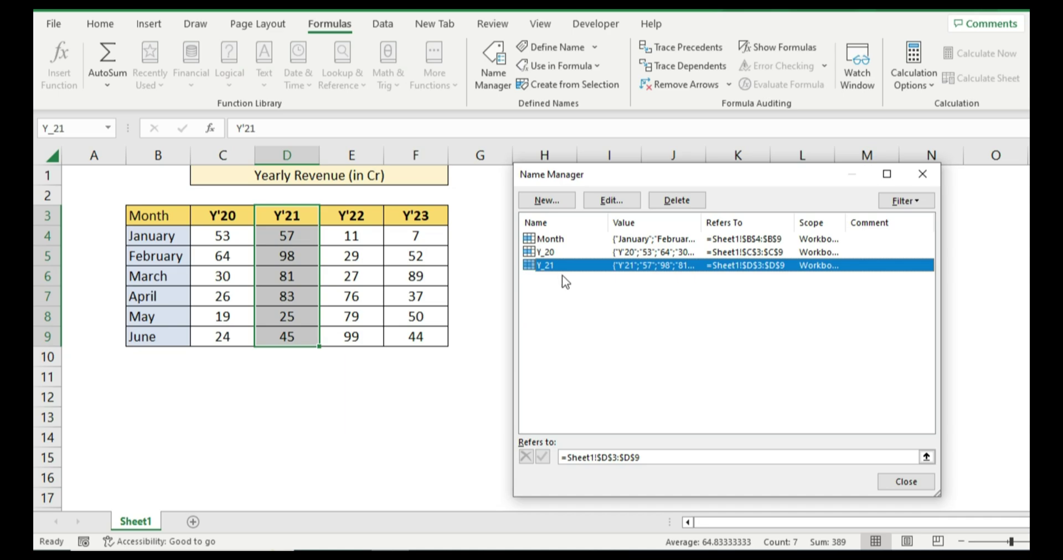
left_click(922, 174)
Step: Define the name Y_22 for the Y'22 column E3:E9 with Workbook scope in the Name Manager
left_click(369, 220)
key("ctrl+shift+Down")
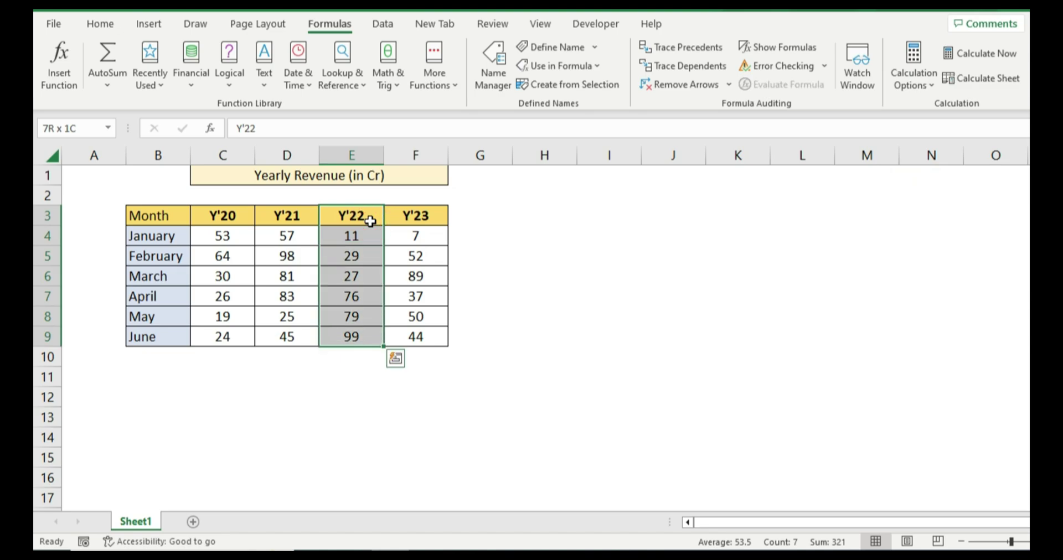
key("ctrl+F3")
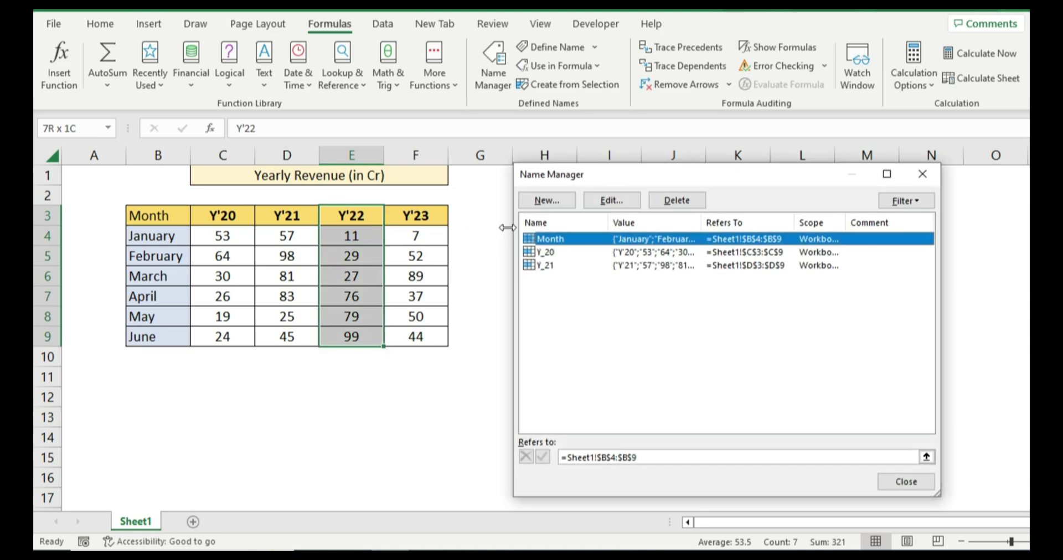
left_click(556, 202)
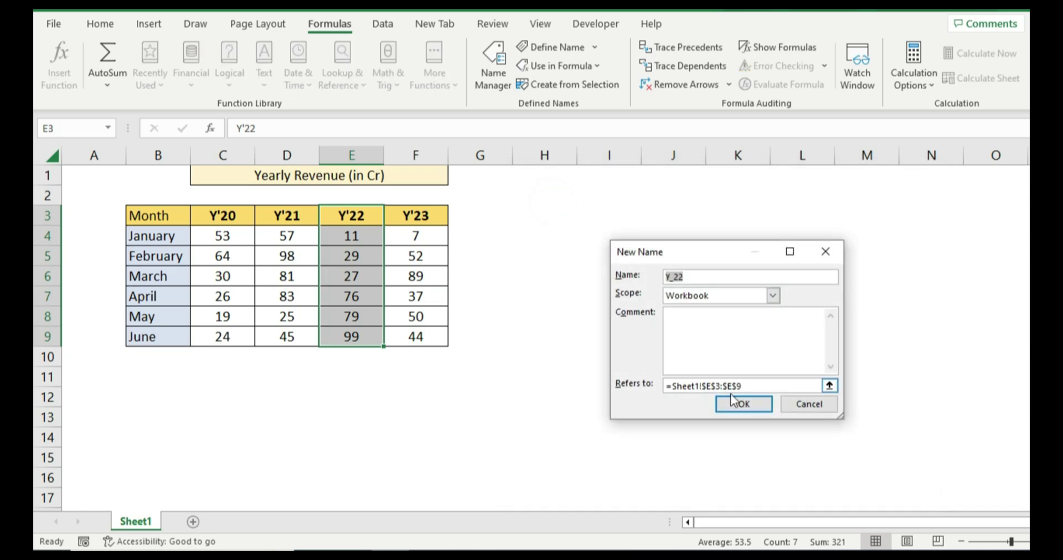
left_click(737, 404)
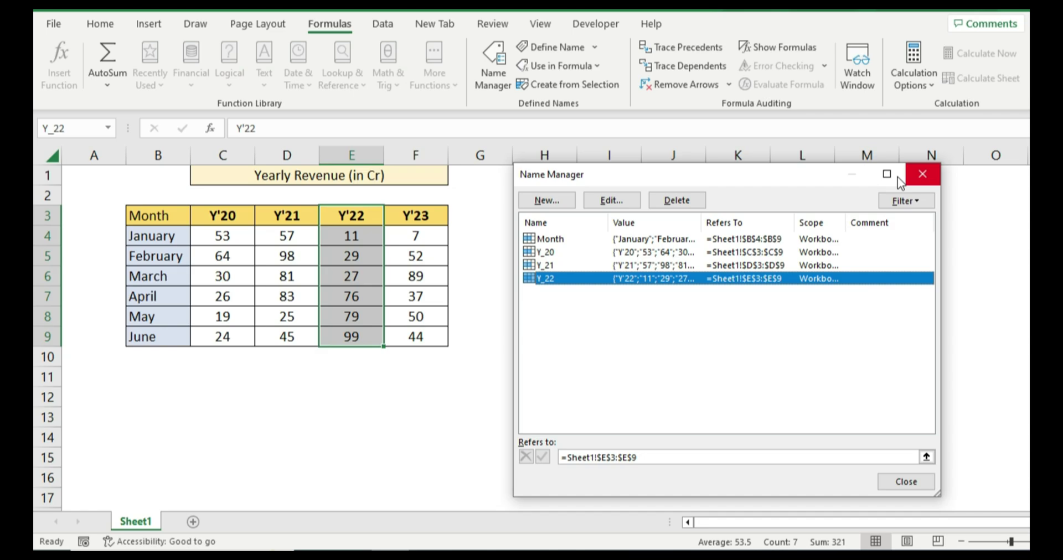
Step: Delete all the defined names (Month, Y_20, Y_21 and Y_22) in the Name Manager, and close it
left_click(586, 253)
key("ctrl+a")
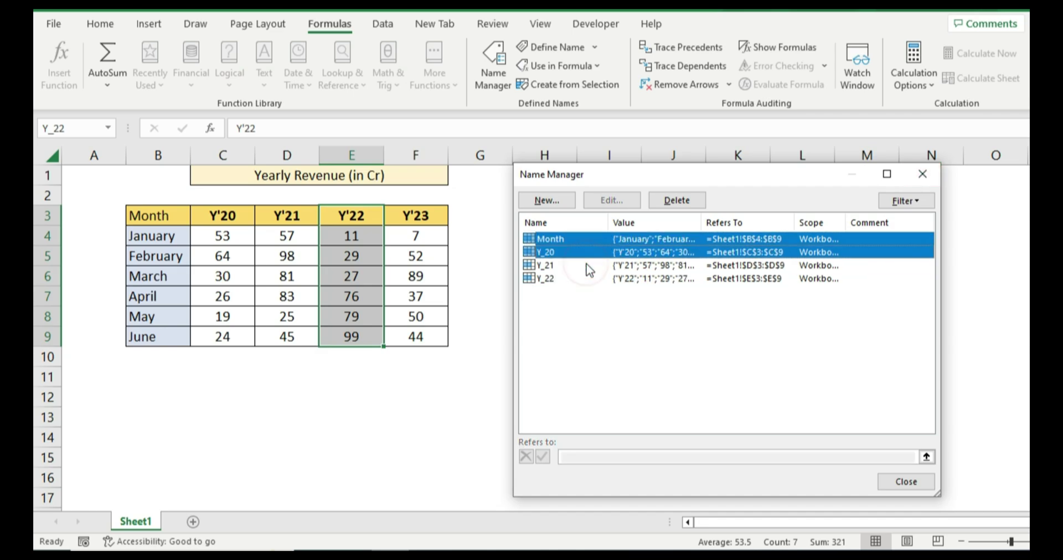
key("Delete")
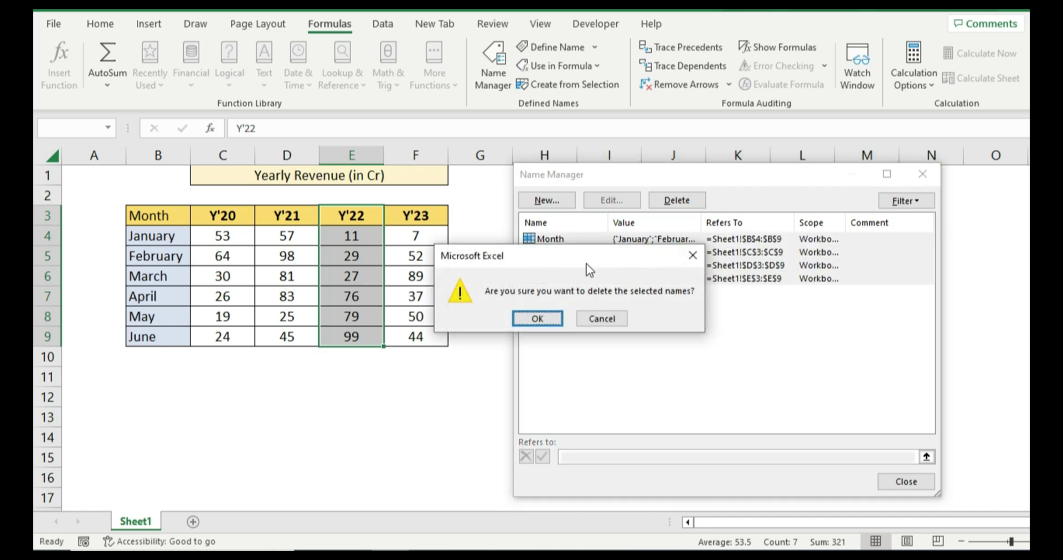
key("Return")
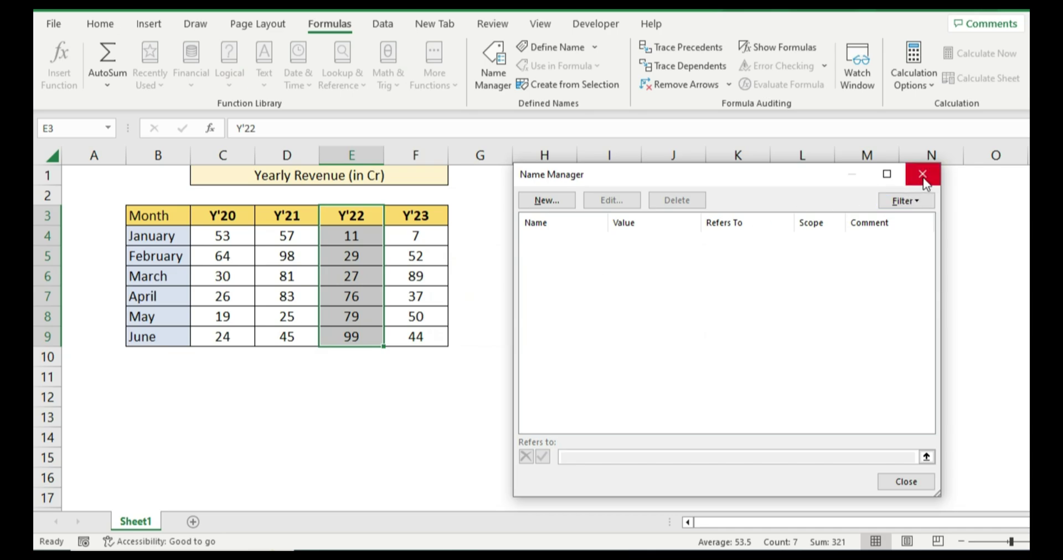
left_click(923, 175)
Step: Create names for the whole table B3:F9 from its top row only, excluding the left column, and check them in the Name Manager
left_click(421, 215)
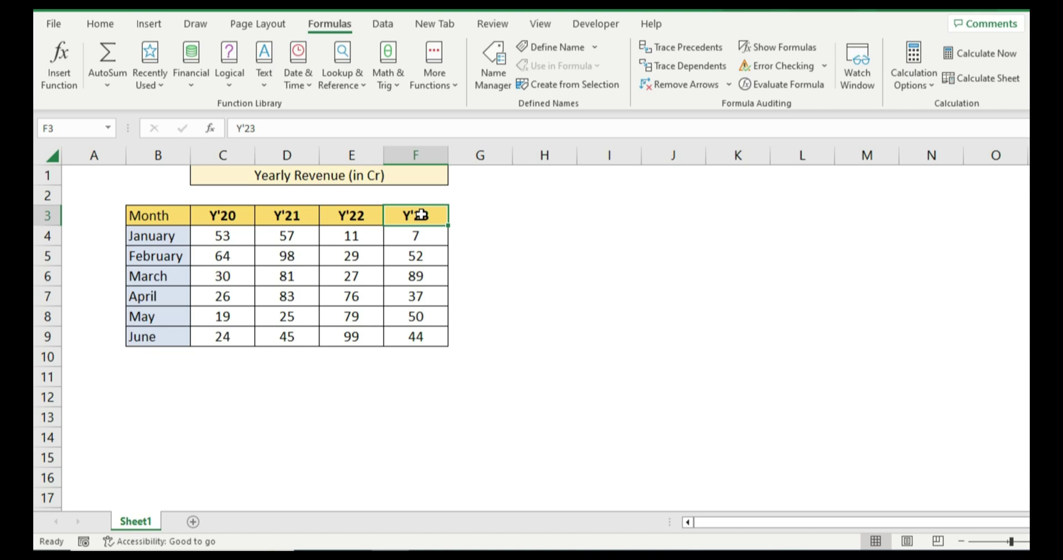
key("ctrl+Left")
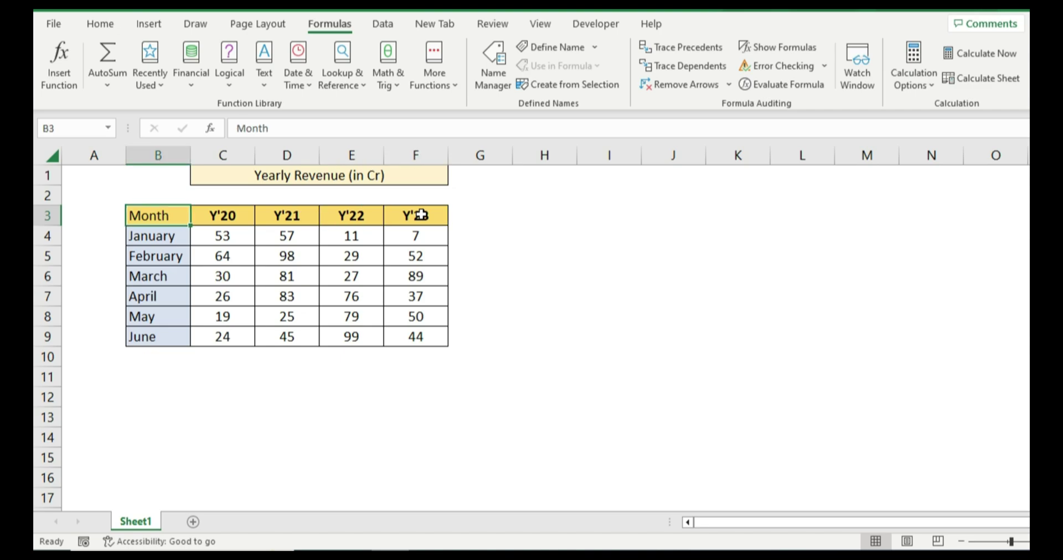
key("ctrl+shift+Right")
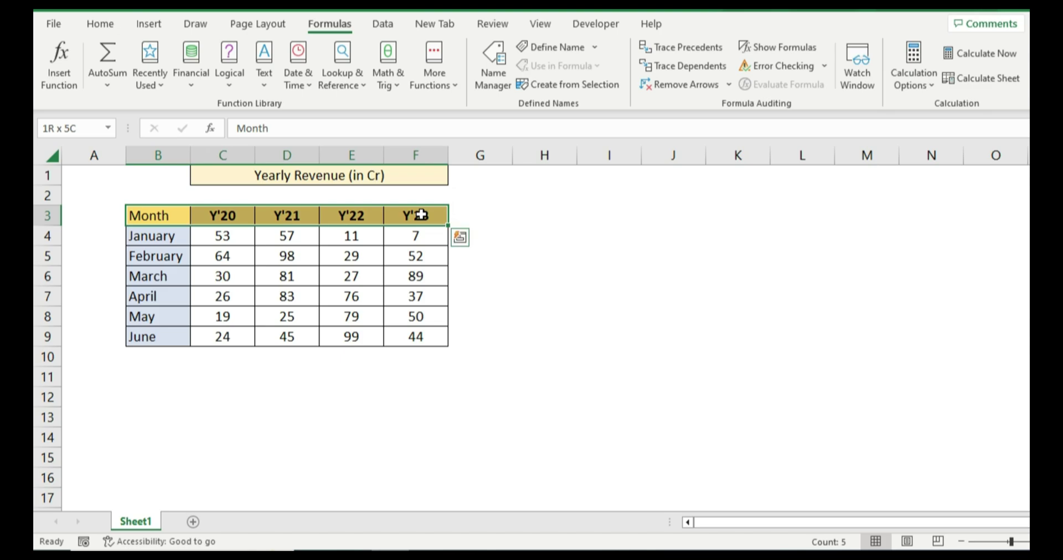
key("ctrl+shift+Down")
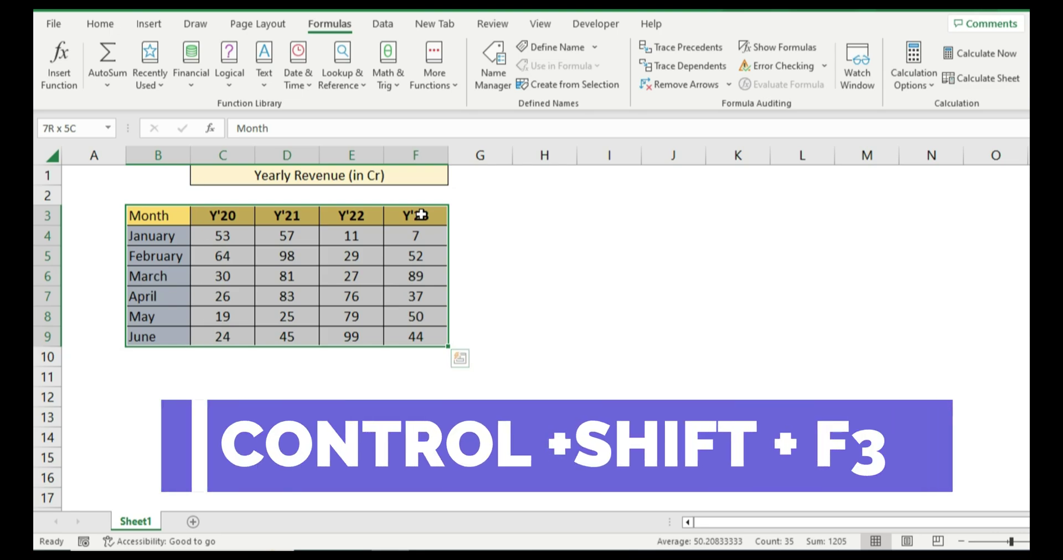
key("ctrl+shift+F3")
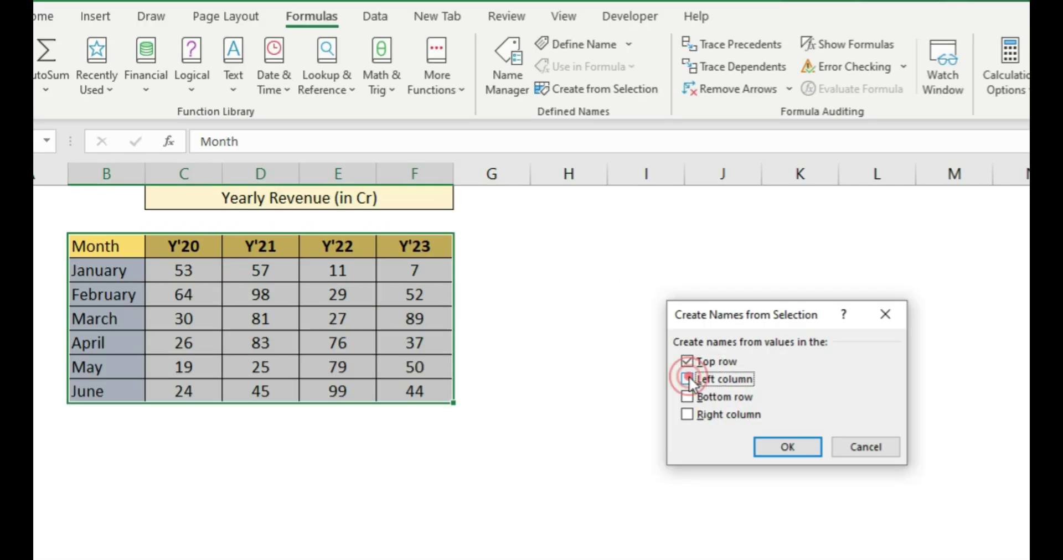
left_click(689, 378)
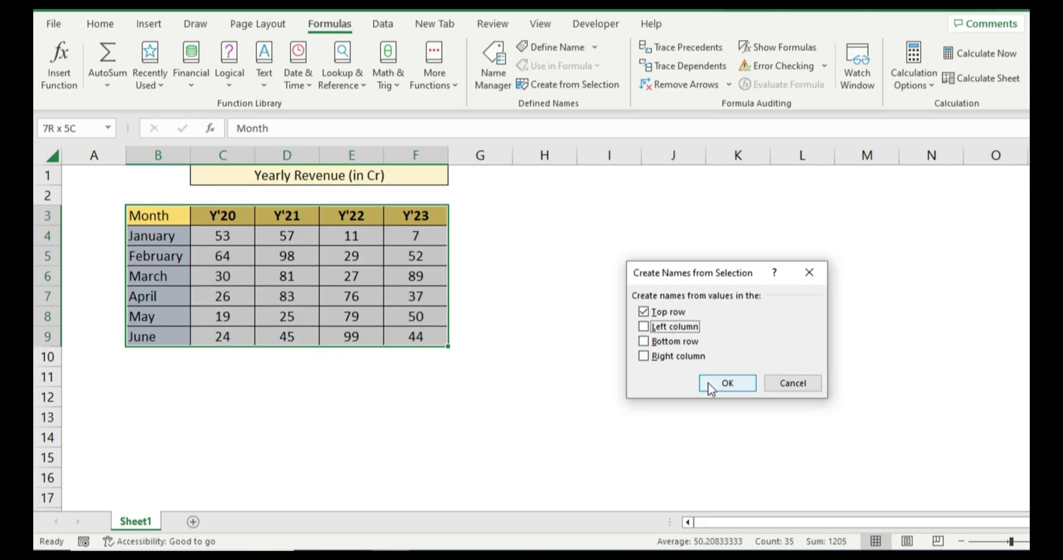
left_click(709, 384)
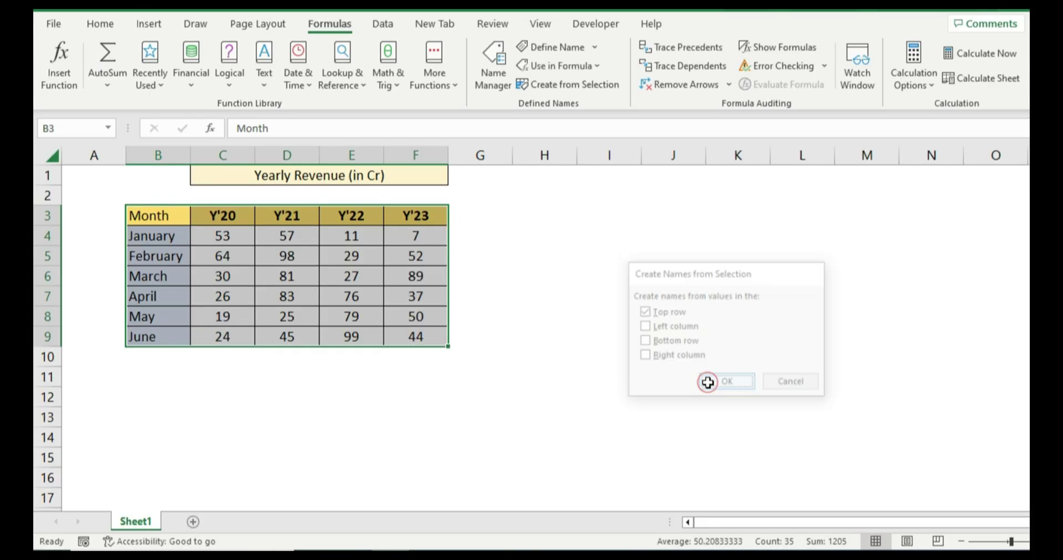
left_click(500, 79)
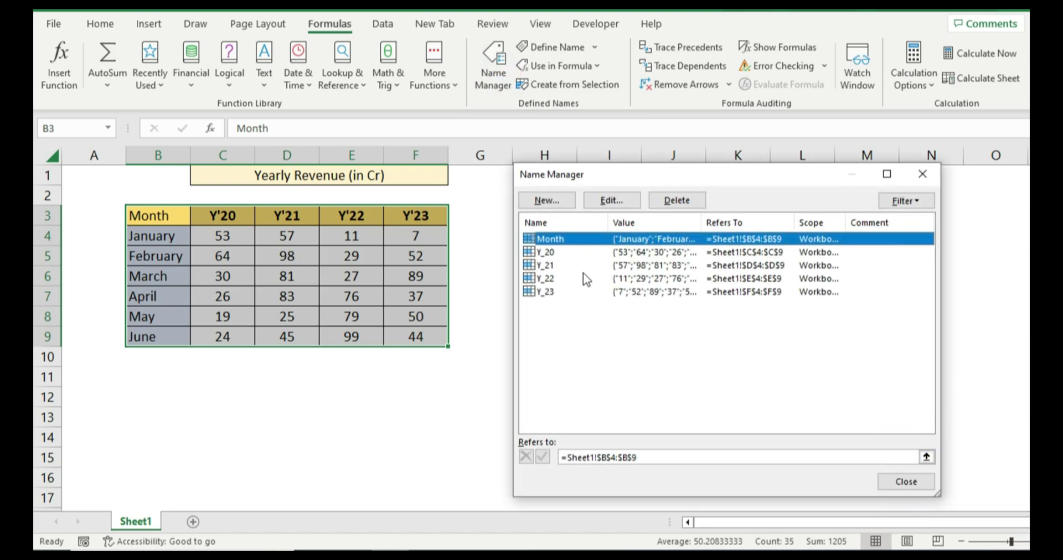
left_click(920, 177)
Step: Select the entire revenue table B3:F9, from the Month header through the June row
left_click(304, 260)
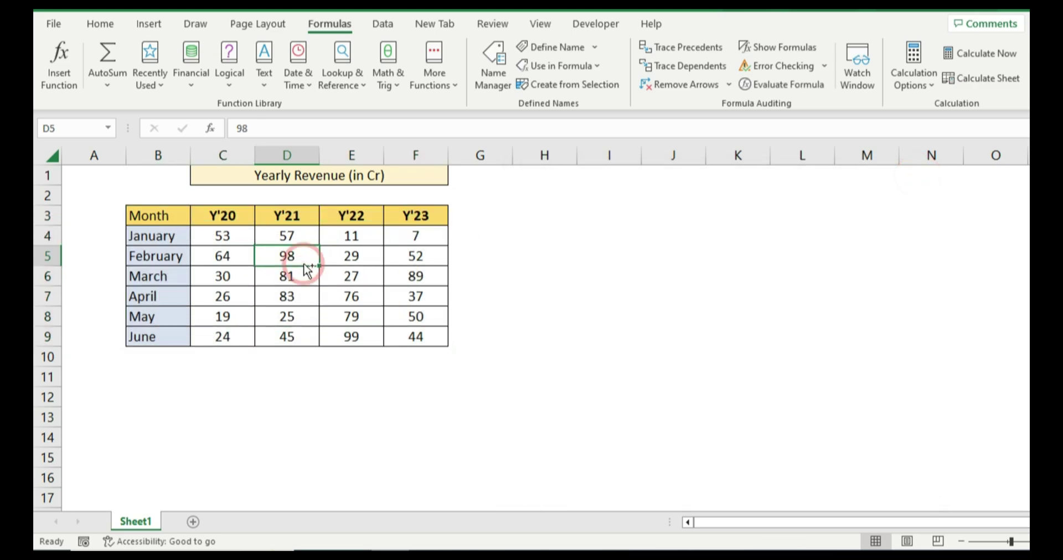
key("Up")
key("Up")
key("Left")
key("Left")
key("shift+Right")
key("shift+Right")
key("shift+Right")
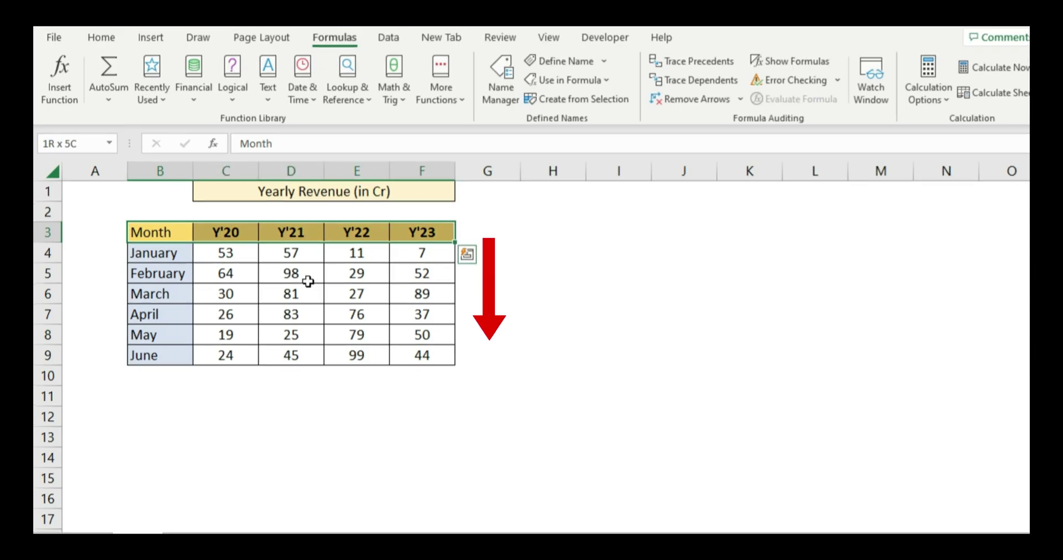
key("shift+Down")
key("shift+Down")
key("shift+Down")
key("shift+Down")
key("shift+Down")
key("shift+Down")
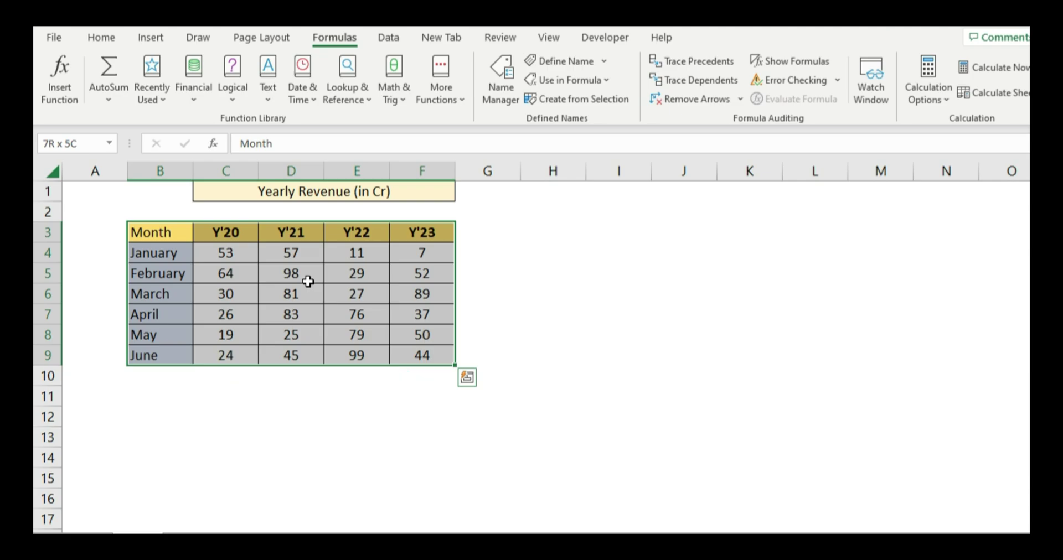
Step: Select the January, February and March revenue values one row at a time, from Y'20 through Y'23
key("Down")
key("Right")
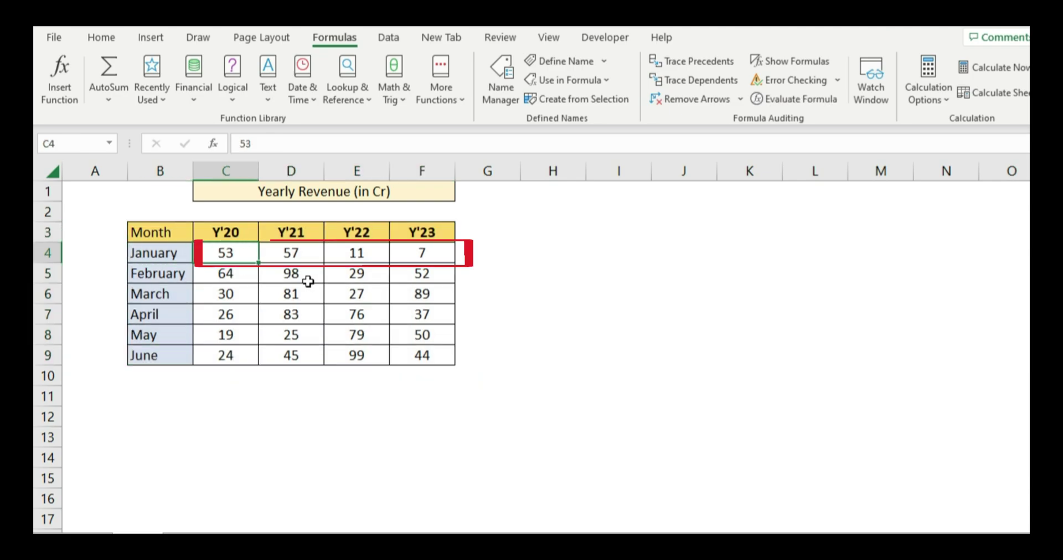
key("ctrl+shift+Right")
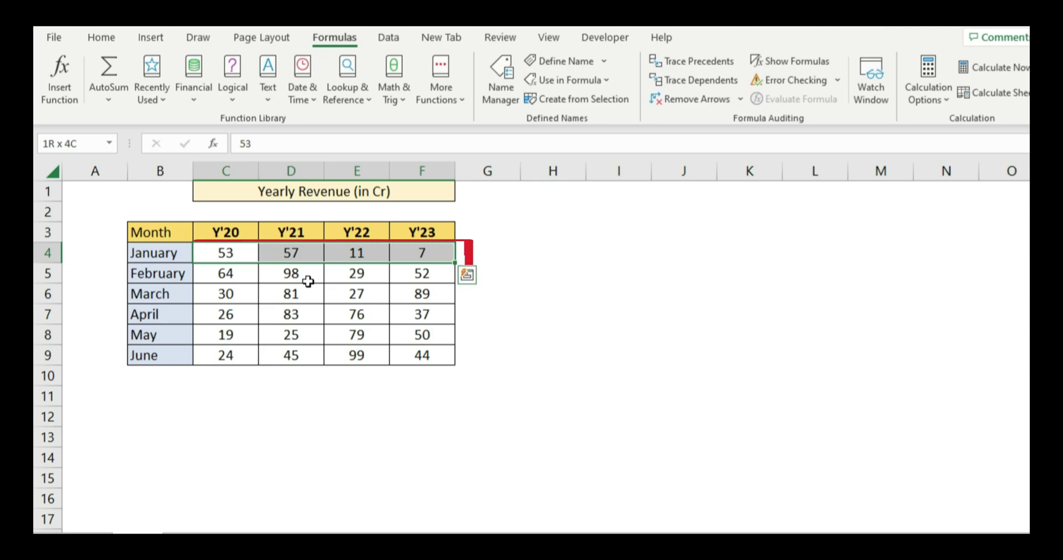
key("Down")
key("ctrl+shift+Right")
key("Down")
key("ctrl+shift+Right")
Step: Create names for the whole table B3:F9 from its left column only, excluding the top row
key("Left")
key("ctrl+Up")
key("ctrl+shift+Right")
key("ctrl+shift+Down")
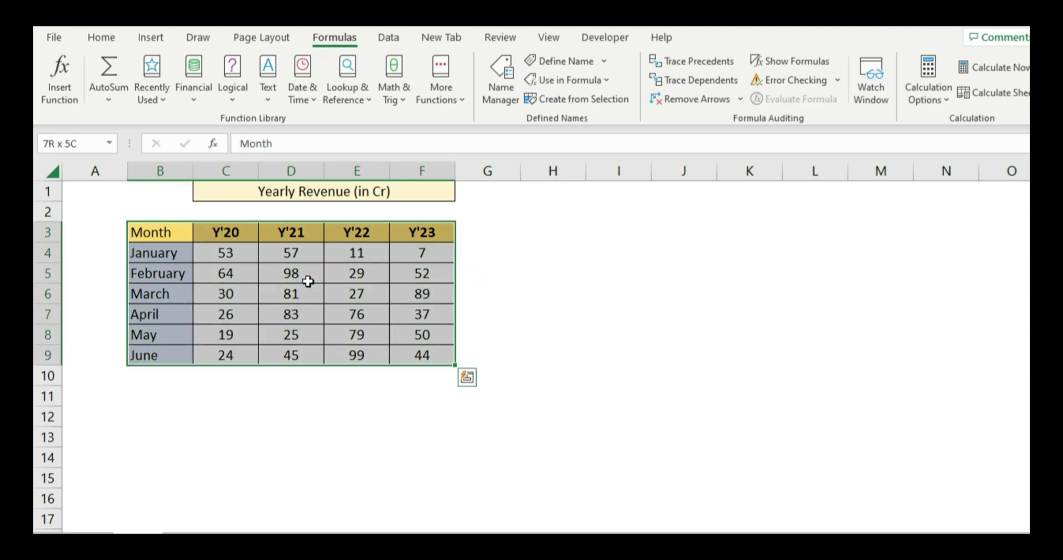
key("ctrl+shift+F3")
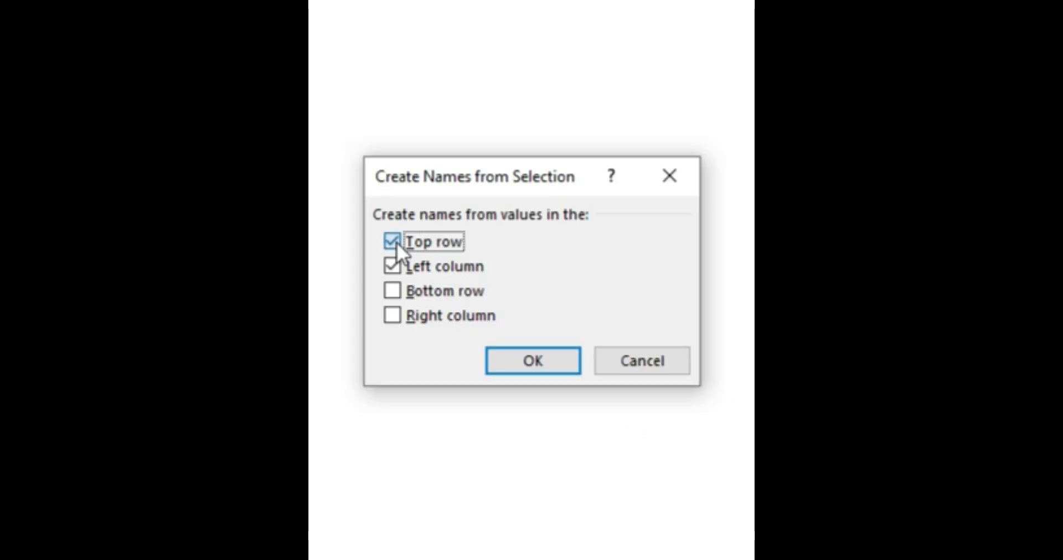
left_click(397, 243)
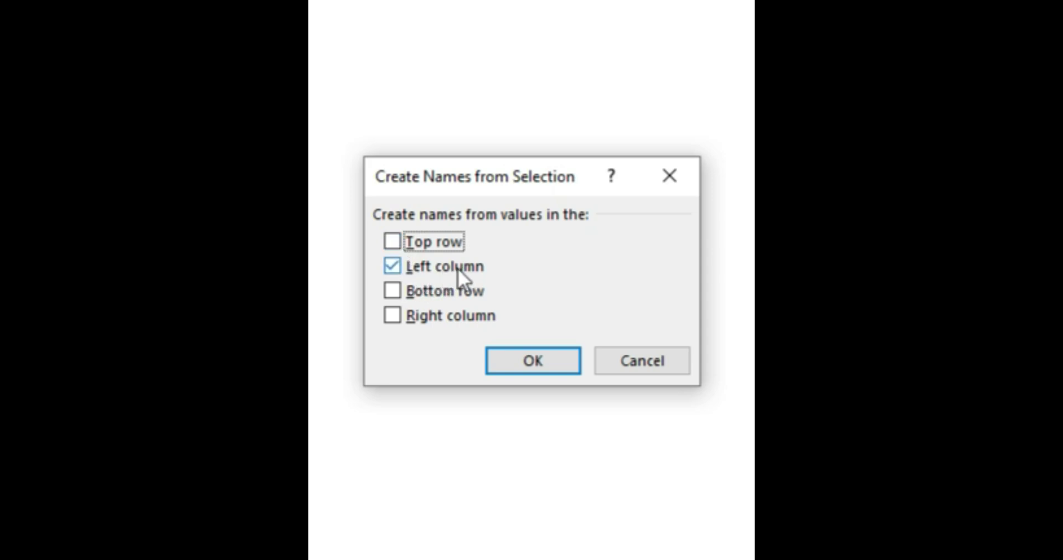
left_click(507, 358)
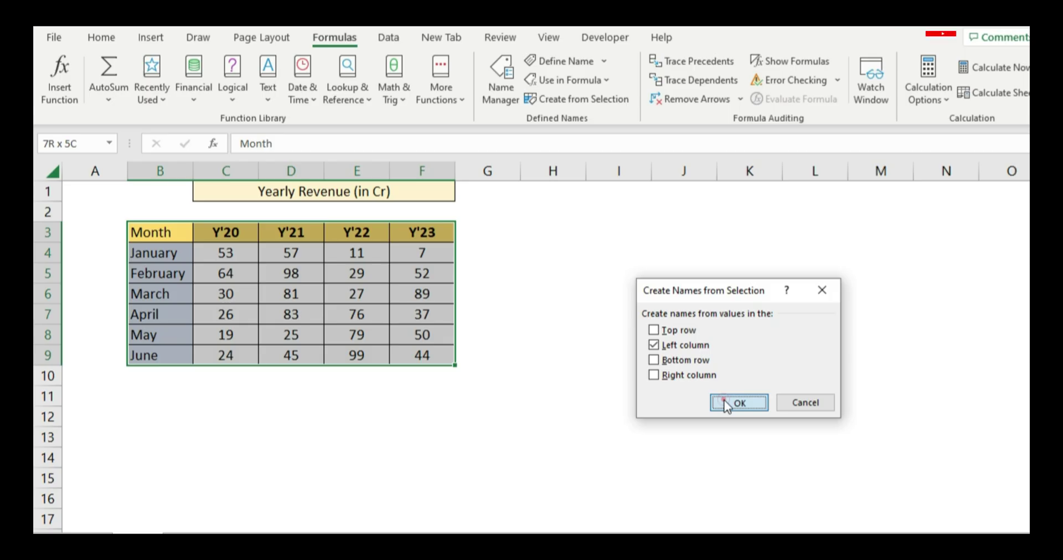
left_click(505, 336)
Step: Check the ranges of the February and January names in the Name Manager, and close it
left_click(498, 93)
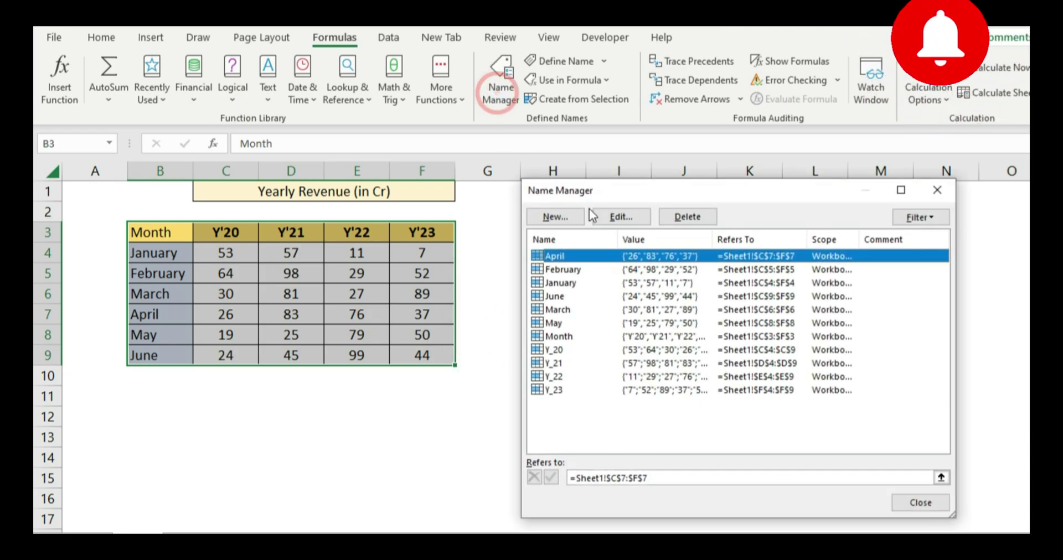
left_click(575, 270)
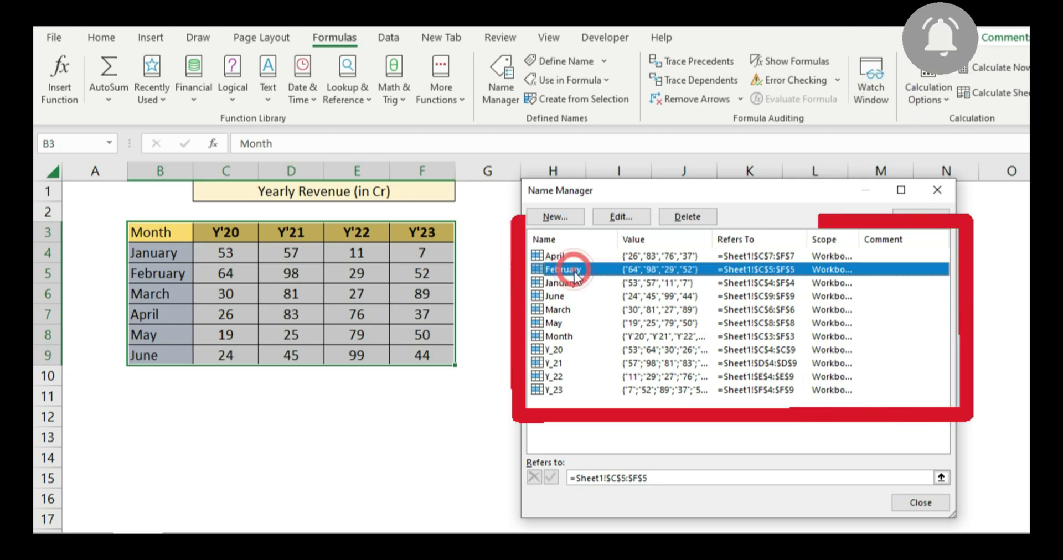
left_click(574, 280)
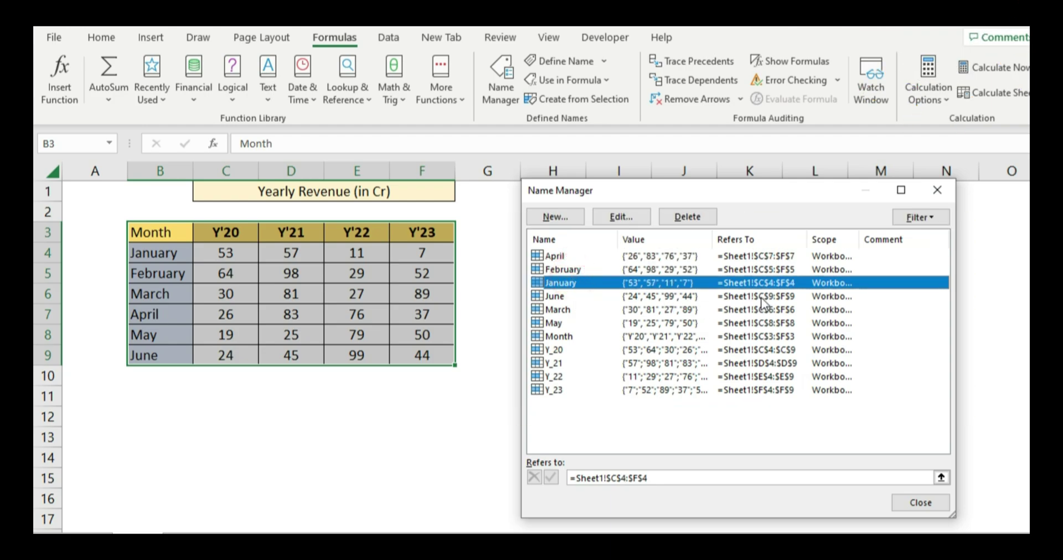
left_click(917, 500)
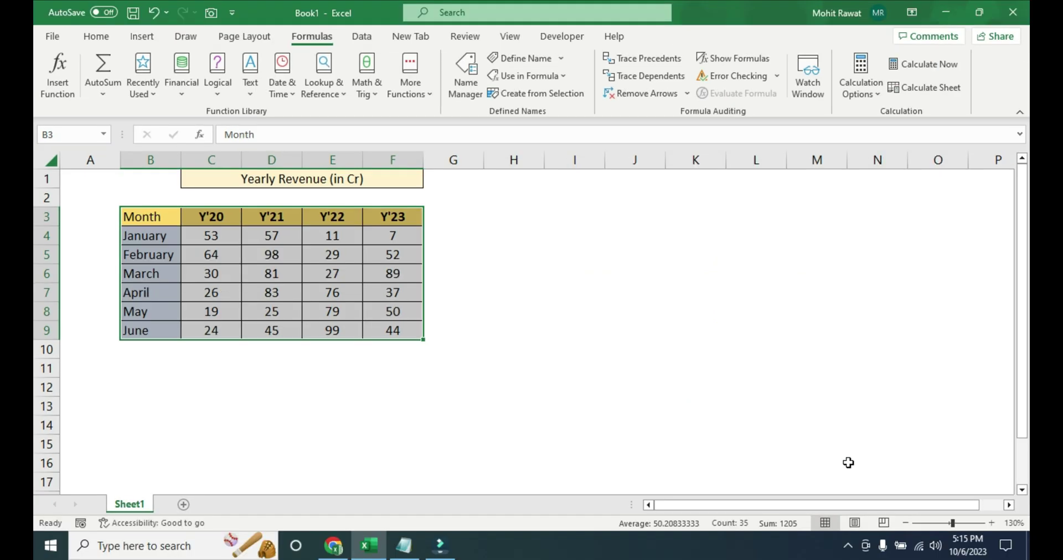